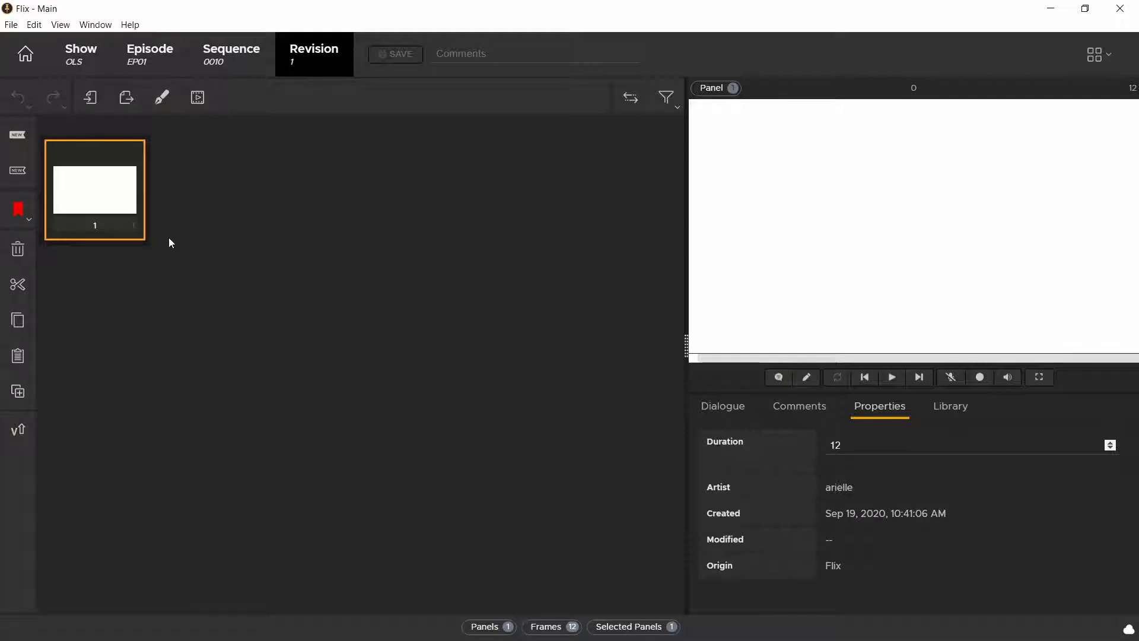
Open the blank first panel in Photoshop and create a new Flix template with the 1.77 aspect ratio.
double_click(108, 196)
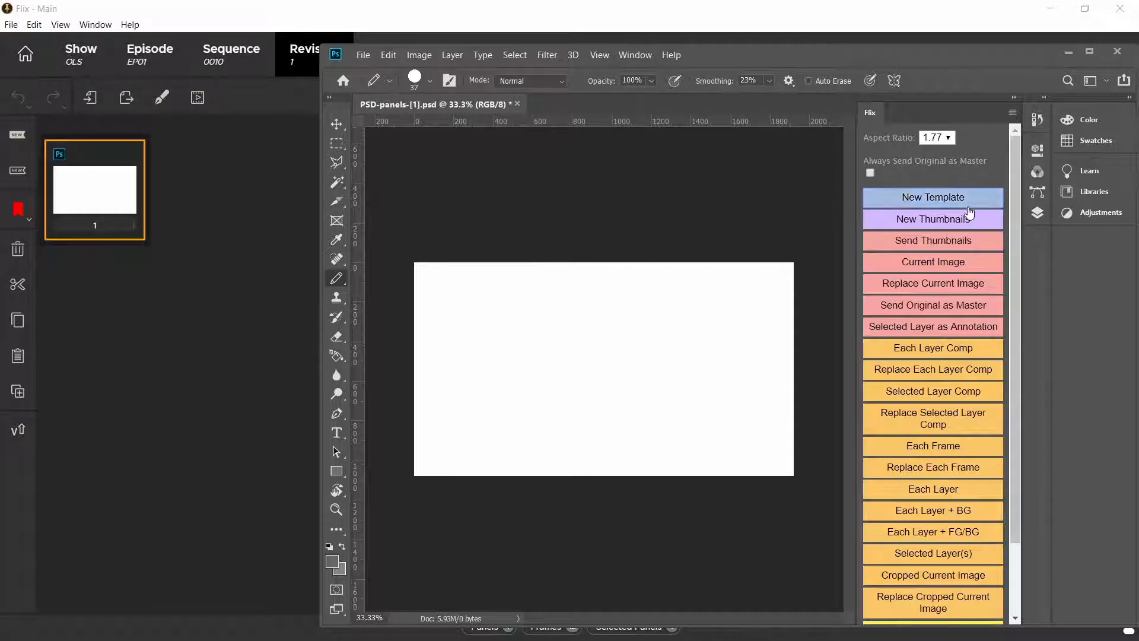
left_click(969, 203)
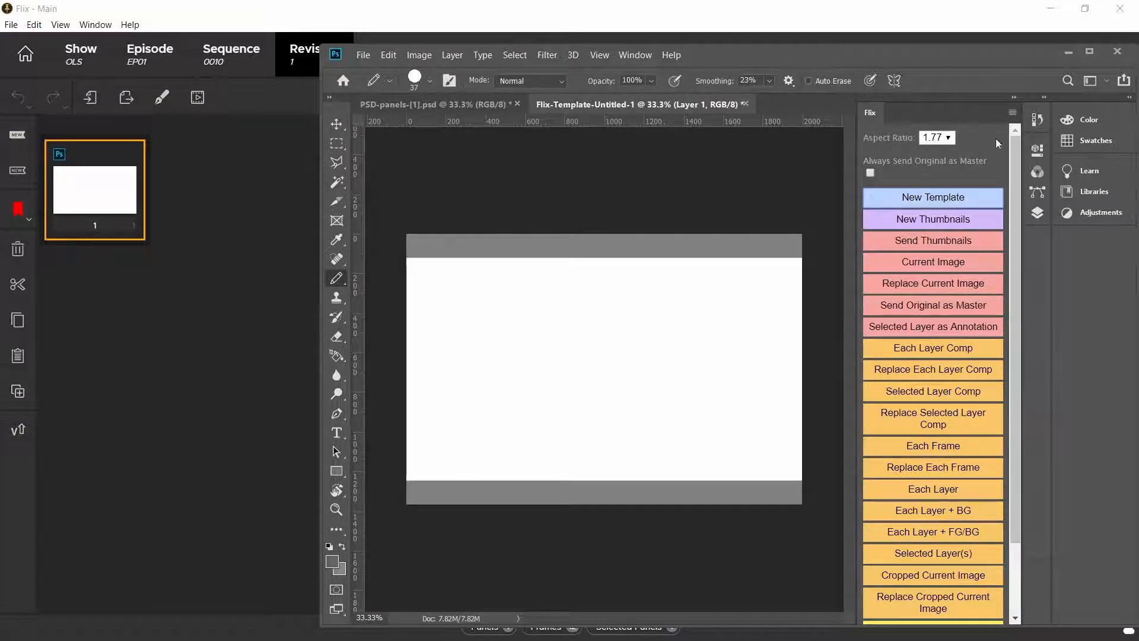
left_click(1044, 98)
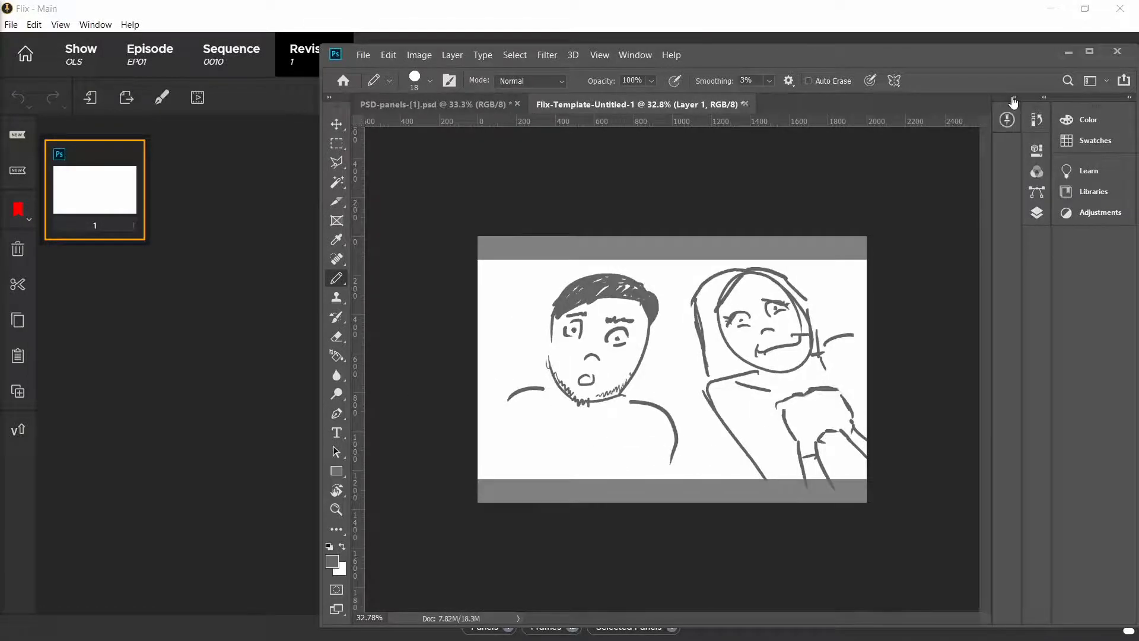
Replace the current panel image in Flix with the sketch of the man and woman, and review that panel's revisions.
left_click(1013, 101)
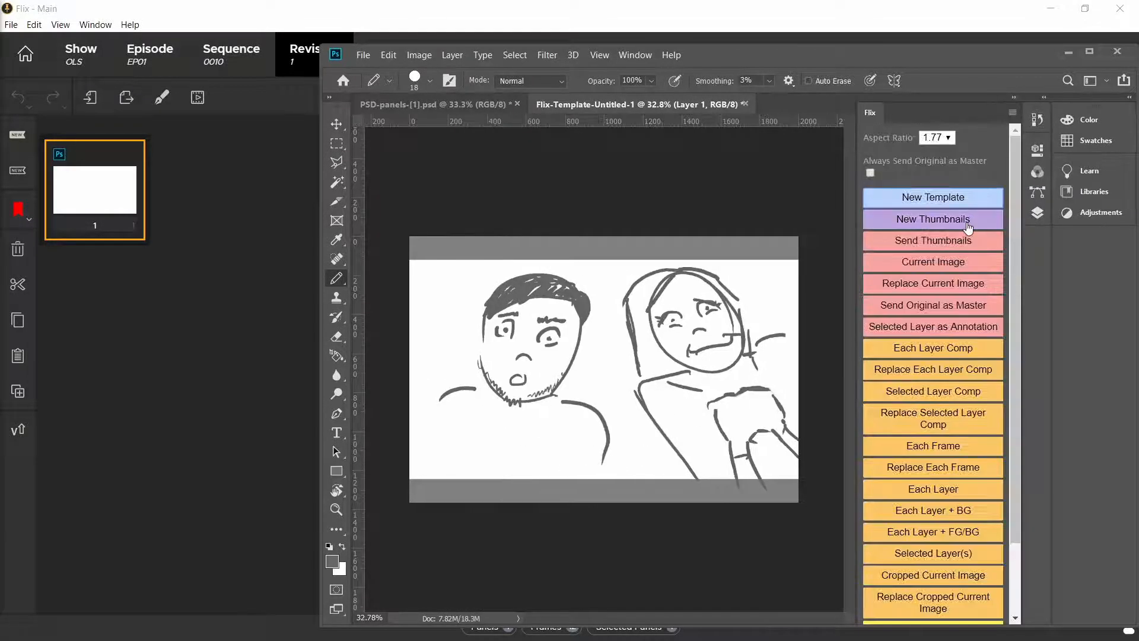
left_click(951, 287)
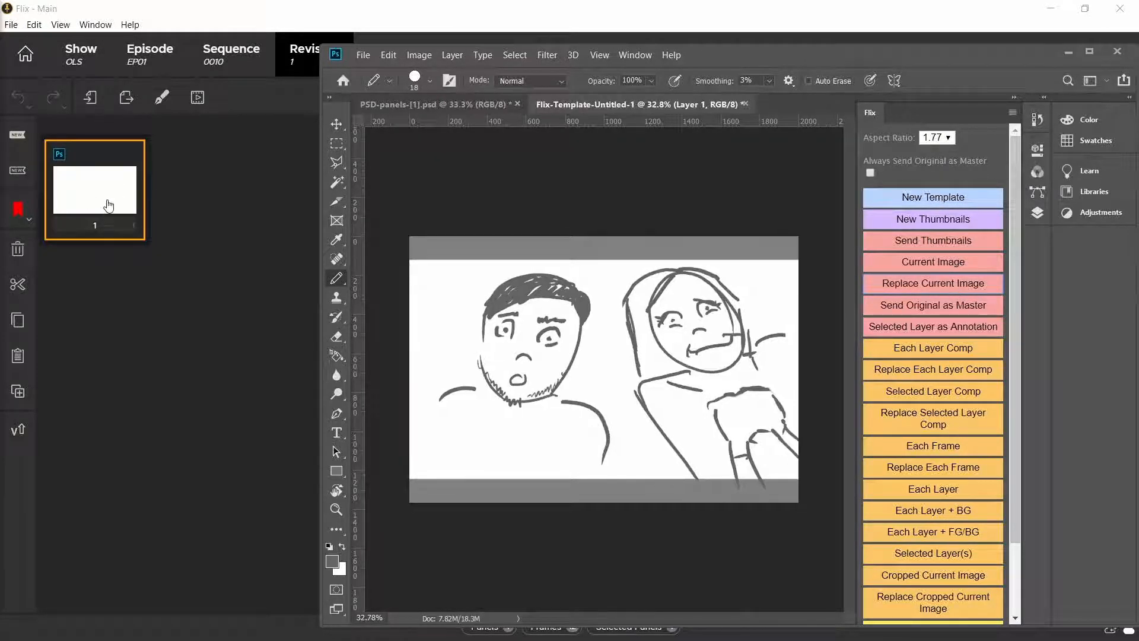
left_click(172, 203)
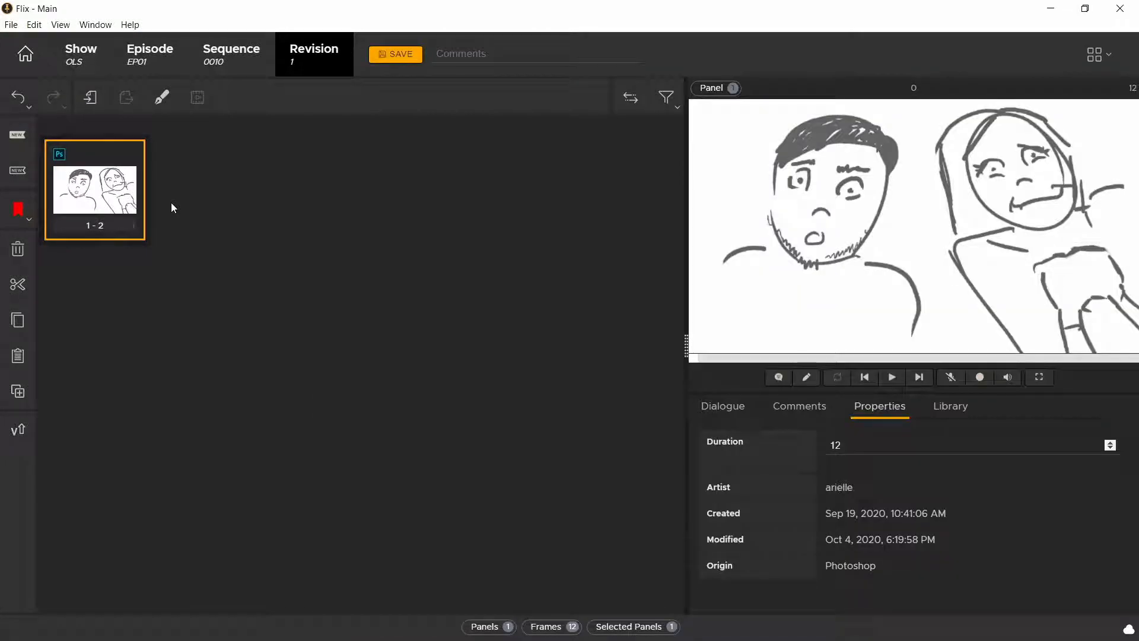
left_click(109, 233)
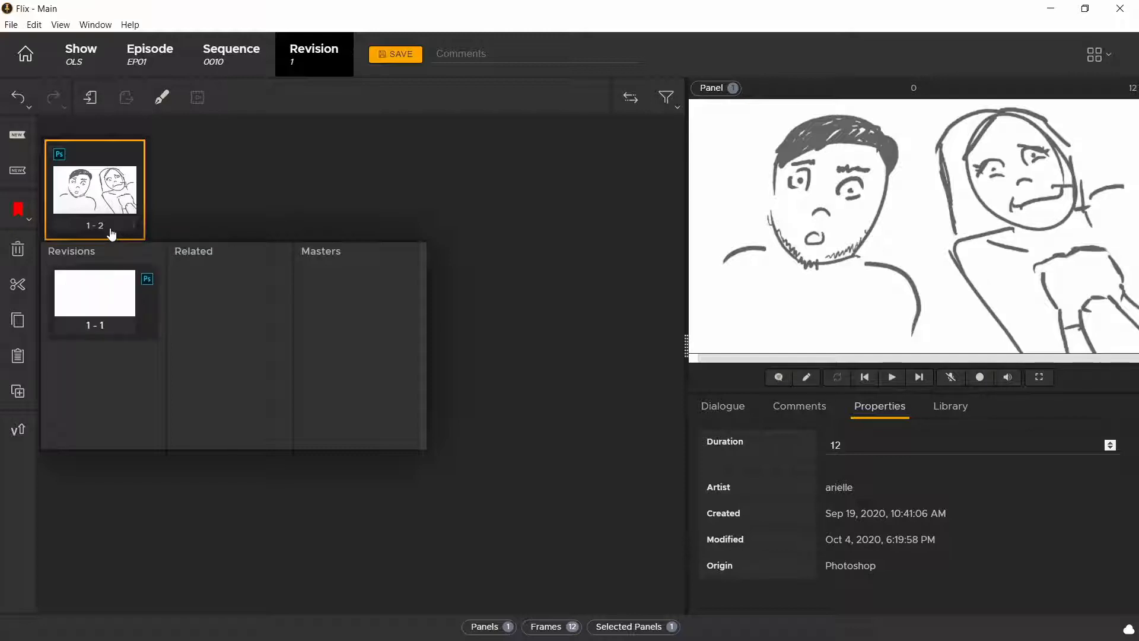
left_click(172, 210)
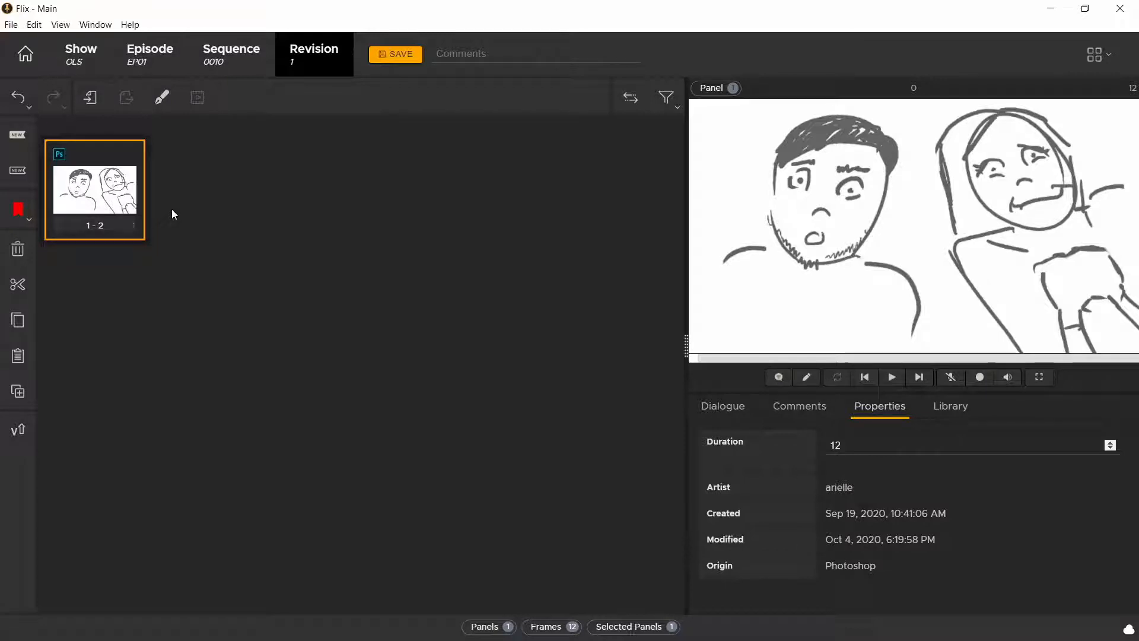
Reopen the panel in Photoshop and move the woman's raised hand on Layer 1 slightly up and to the left using a polygonal lasso selection.
double_click(122, 190)
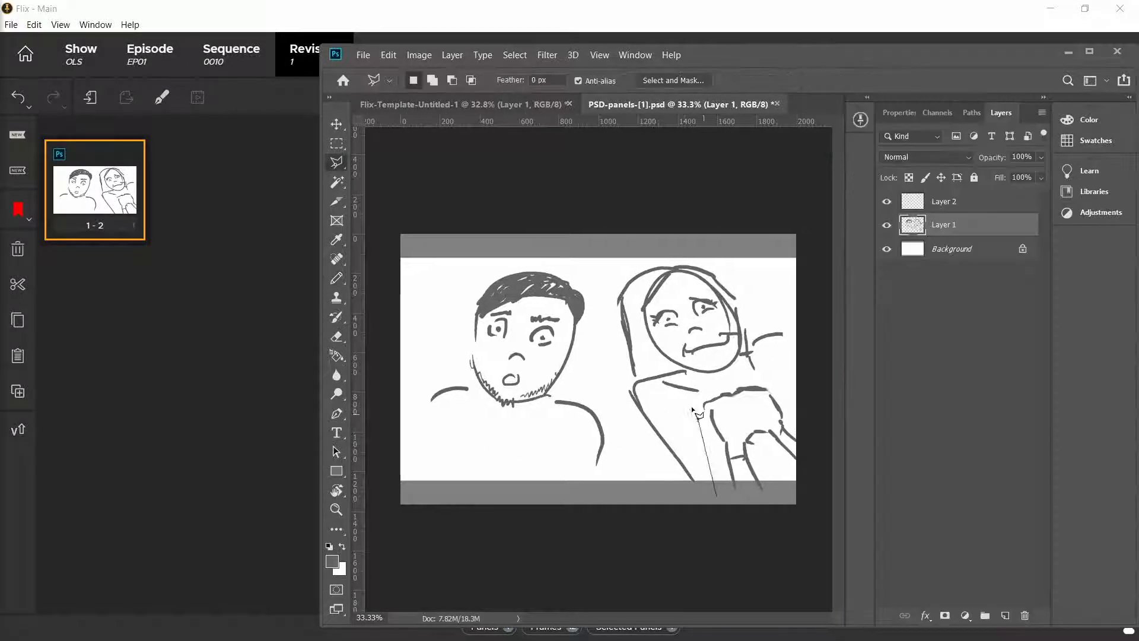
left_click(686, 405)
left_click(725, 380)
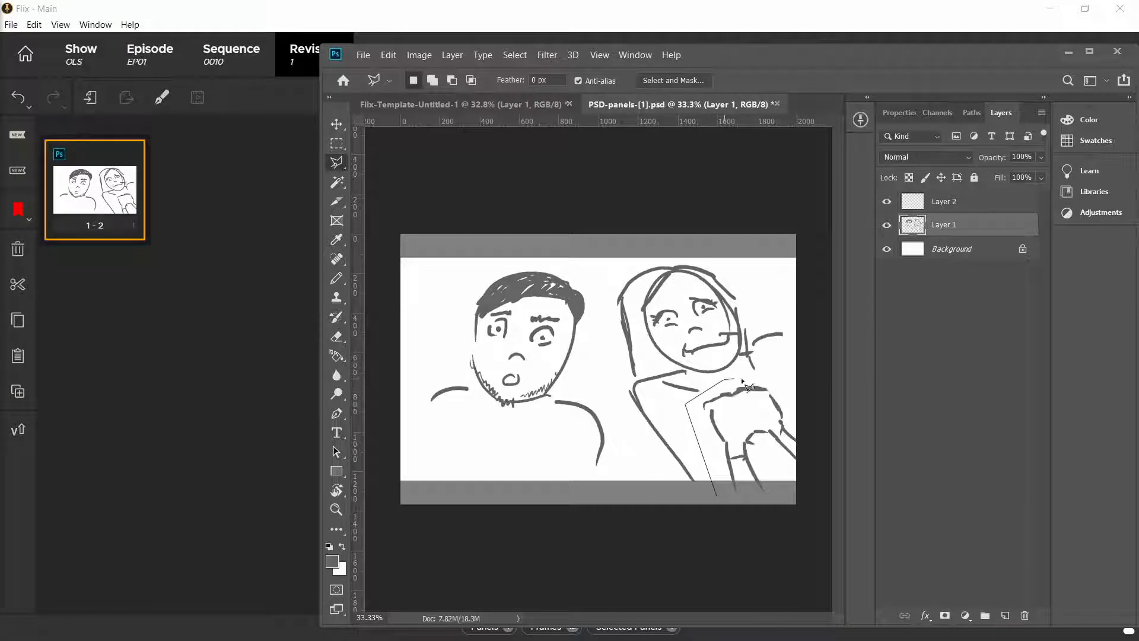
left_click(782, 379)
left_click(815, 448)
left_click(792, 538)
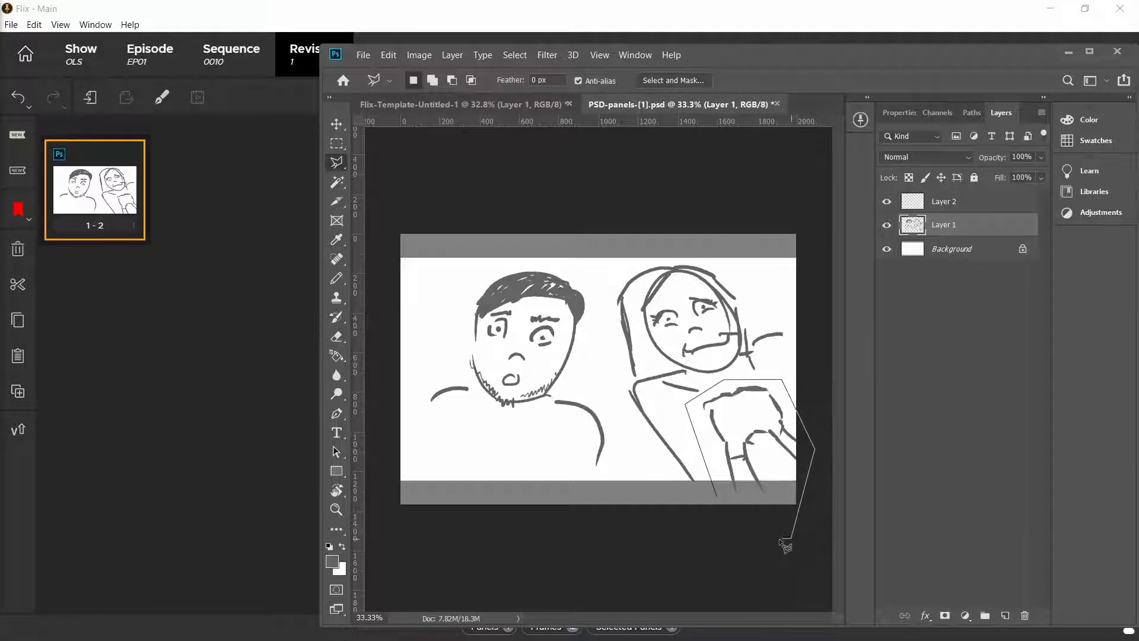
left_click(730, 523)
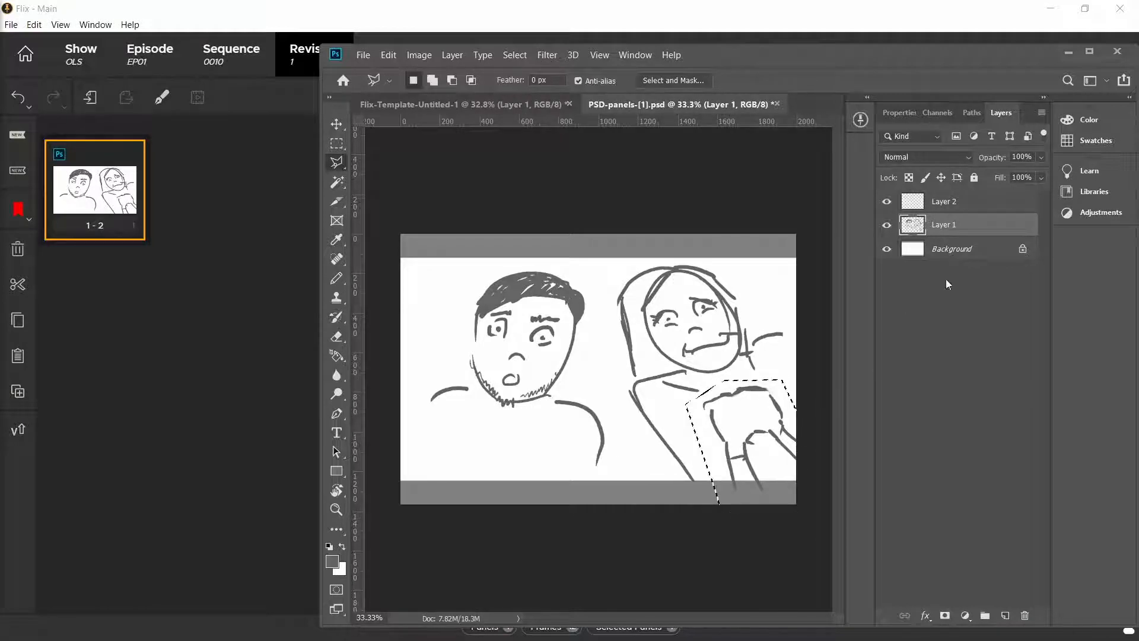
key("ctrl+t")
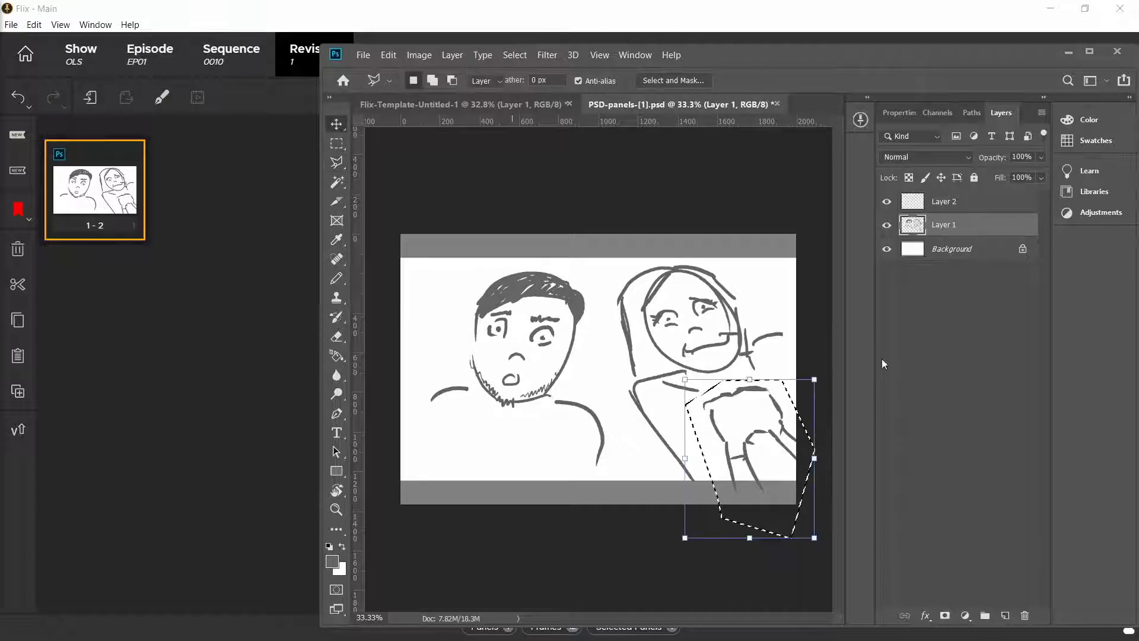
left_click_drag(752, 445, 743, 429)
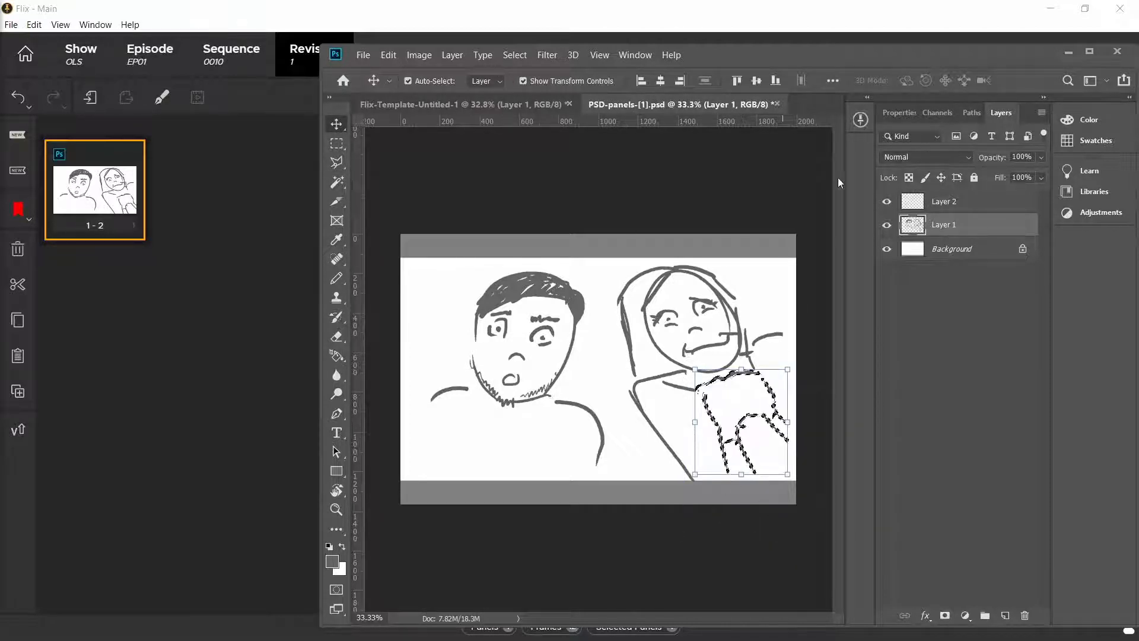
key("ctrl+d")
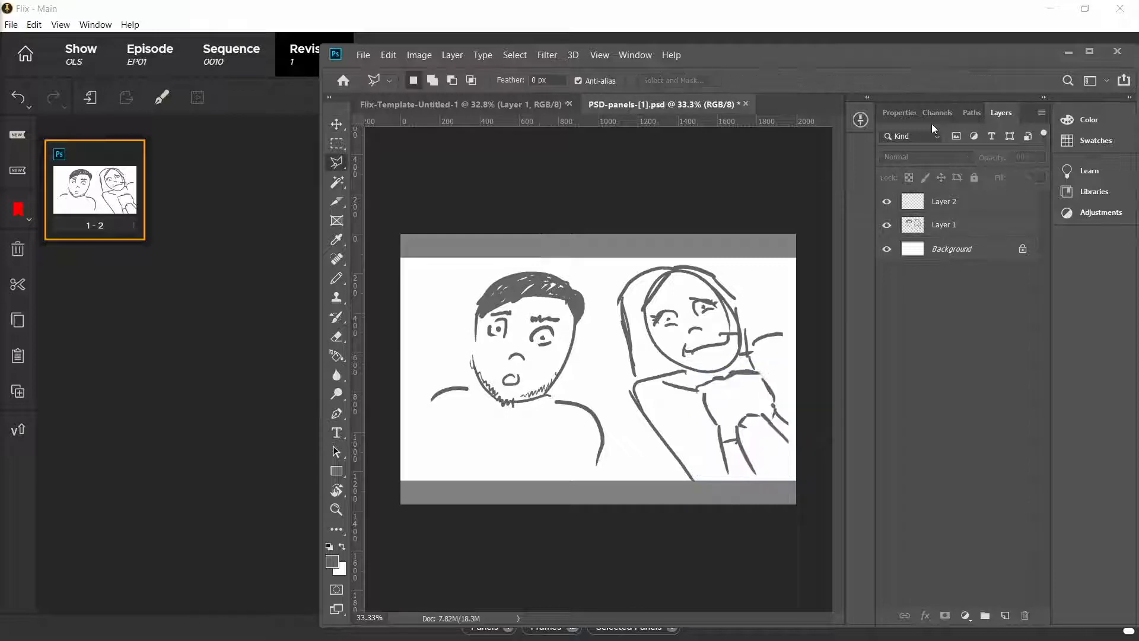
Send the current image to Flix as a new panel and return to Photoshop.
left_click(861, 120)
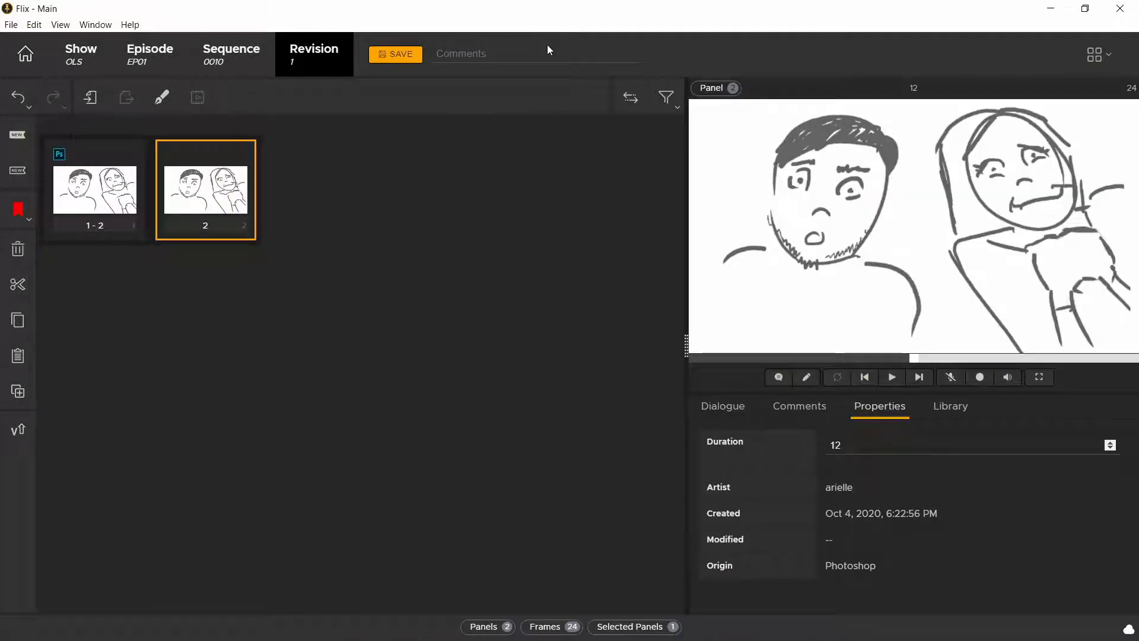
key("alt+Tab")
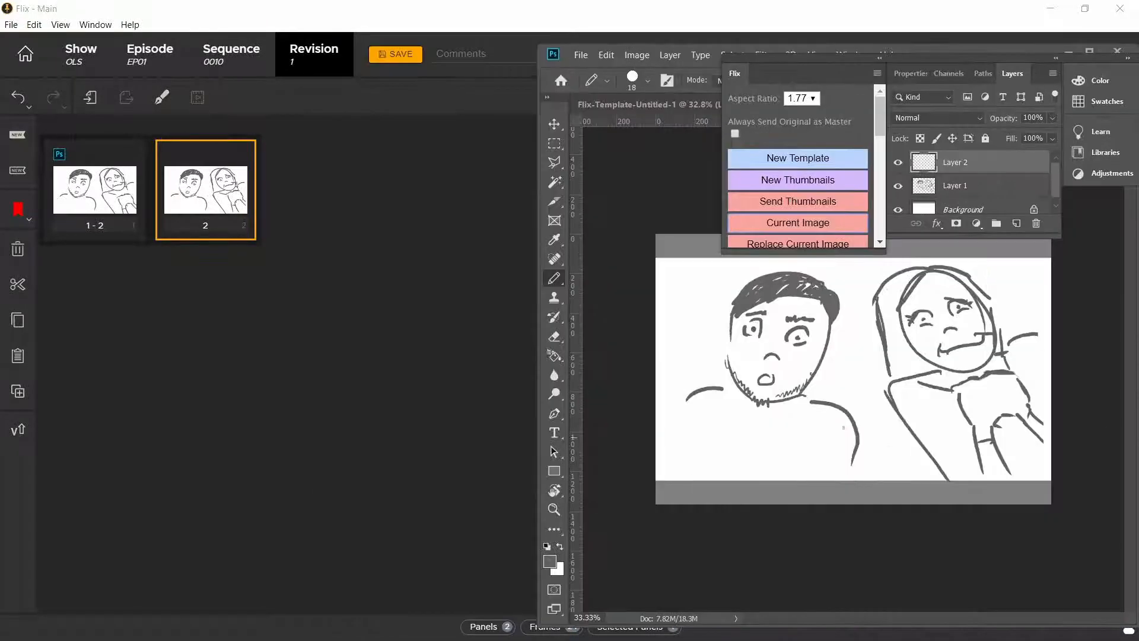
Sketch the man's raised hand in front of his chest on Layer 2 with the Pencil tool.
mouse_move(854, 442)
left_mouse_down()
mouse_move(779, 434)
mouse_move(861, 451)
mouse_move(779, 473)
left_mouse_up()
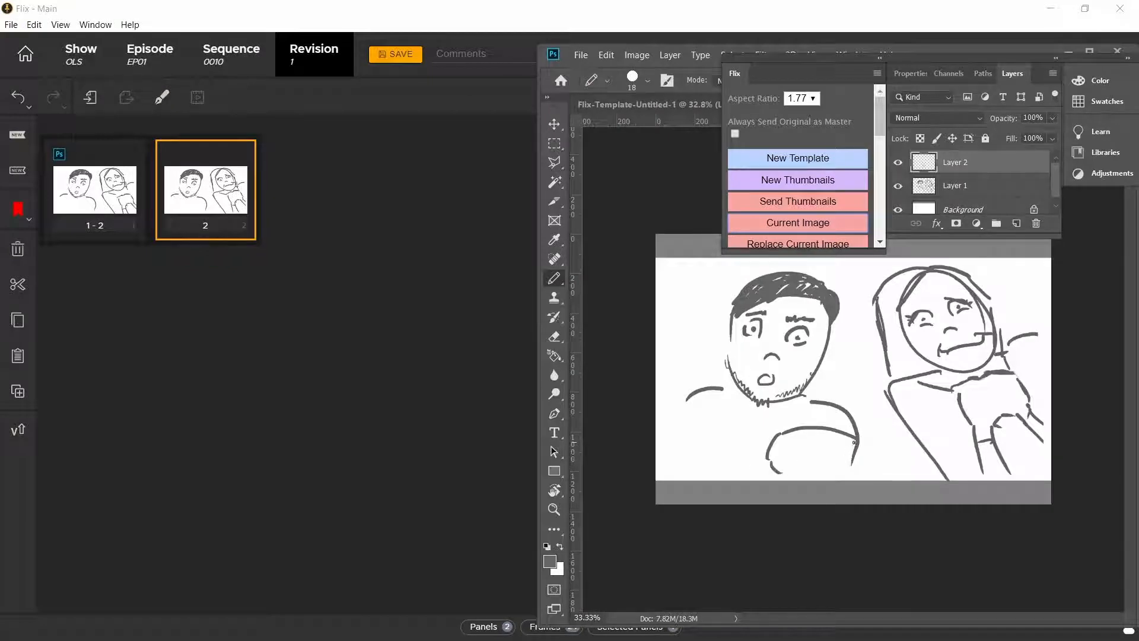
left_click_drag(855, 440, 844, 472)
mouse_move(815, 427)
left_mouse_down()
mouse_move(786, 429)
mouse_move(834, 438)
mouse_move(816, 468)
mouse_move(850, 459)
mouse_move(805, 477)
mouse_move(808, 459)
mouse_move(819, 469)
mouse_move(770, 467)
mouse_move(771, 483)
mouse_move(824, 482)
mouse_move(779, 474)
left_mouse_up()
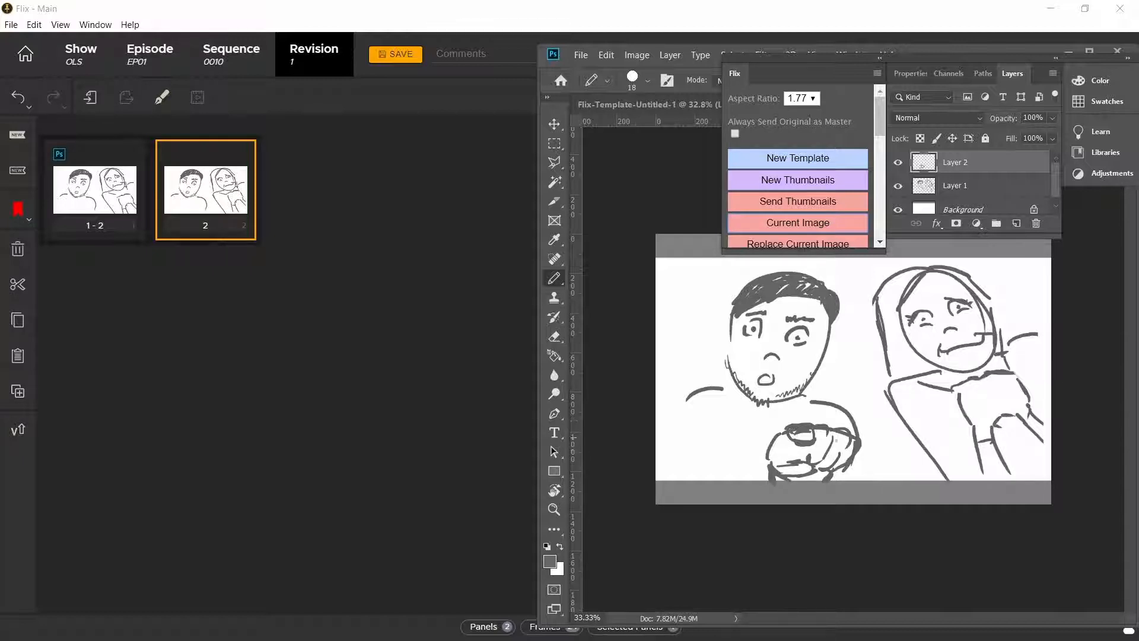
left_click_drag(811, 423, 794, 423)
Undo the latest wrist and lower finger strokes on the man's hand.
key("ctrl+z")
key("ctrl+z")
key("ctrl+z")
key("ctrl+z")
key("ctrl+z")
key("ctrl+z")
key("ctrl+z")
key("ctrl+z")
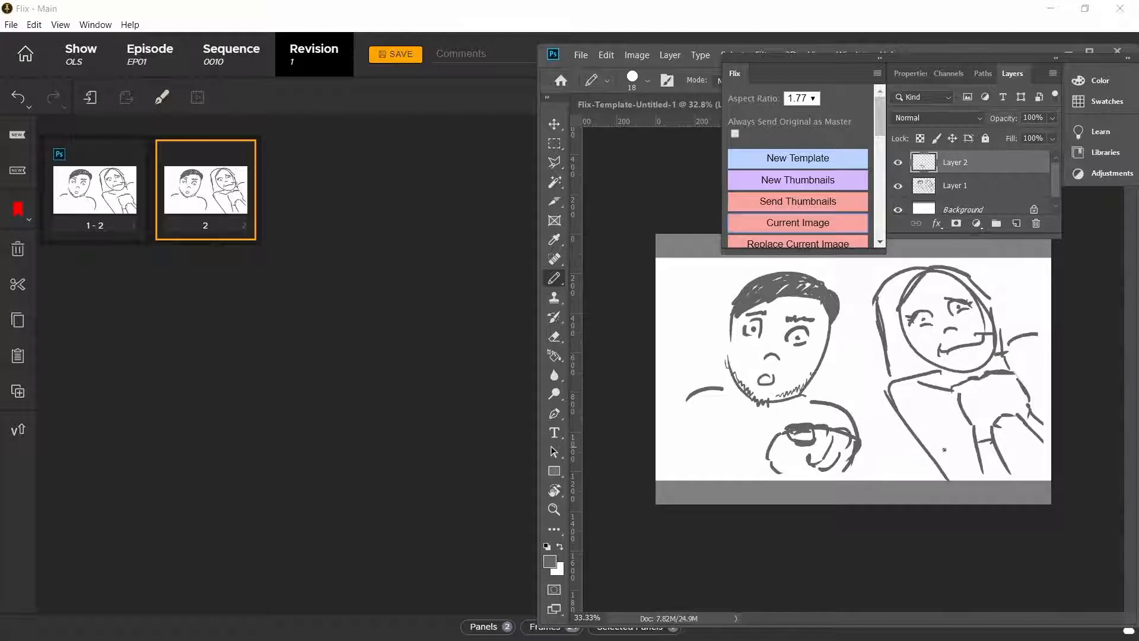
mouse_move(849, 465)
left_mouse_down()
mouse_move(774, 465)
mouse_move(787, 462)
mouse_move(791, 474)
mouse_move(773, 479)
mouse_move(806, 481)
left_mouse_up()
key("ctrl+z")
key("ctrl+z")
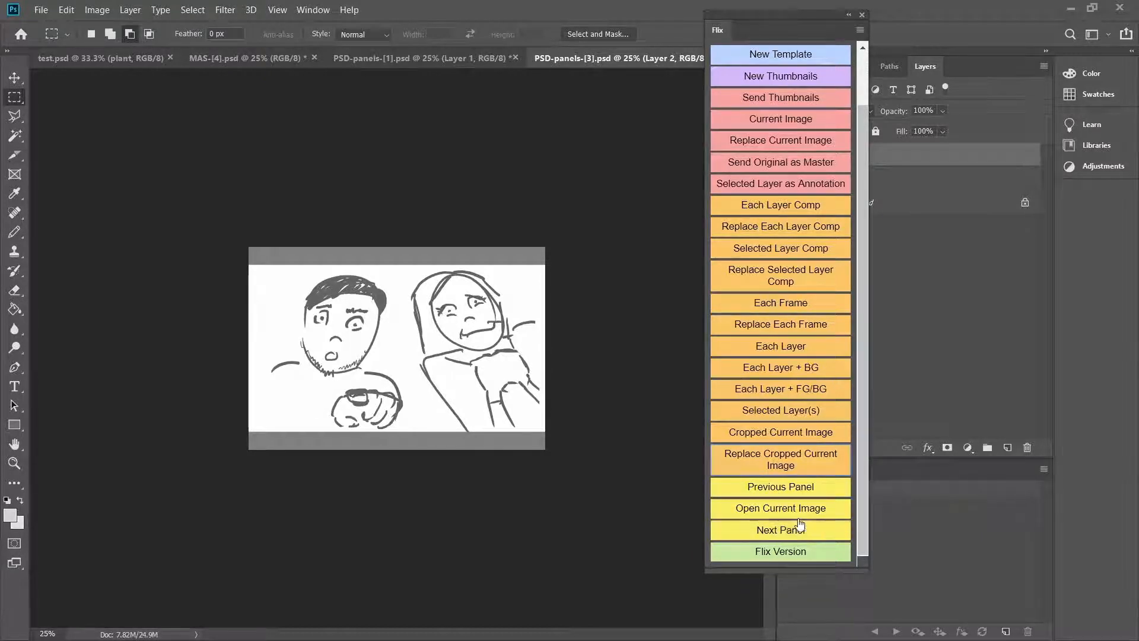
Open the current Flix image in Photoshop and create a new blank template with the 1.77 aspect ratio.
left_click(768, 510)
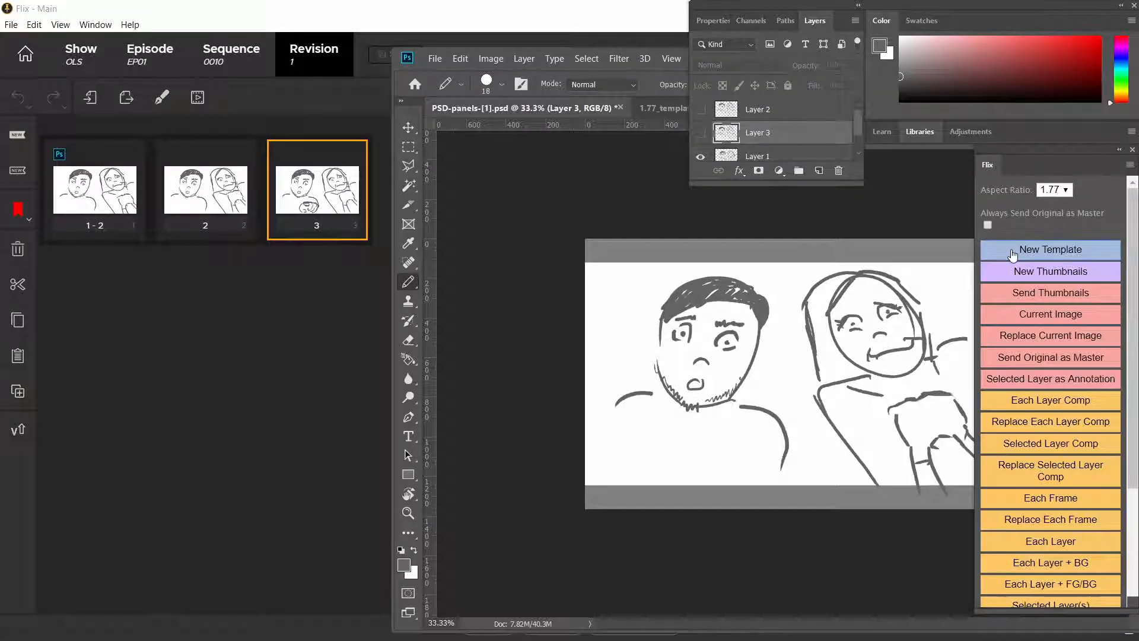
left_click(1012, 255)
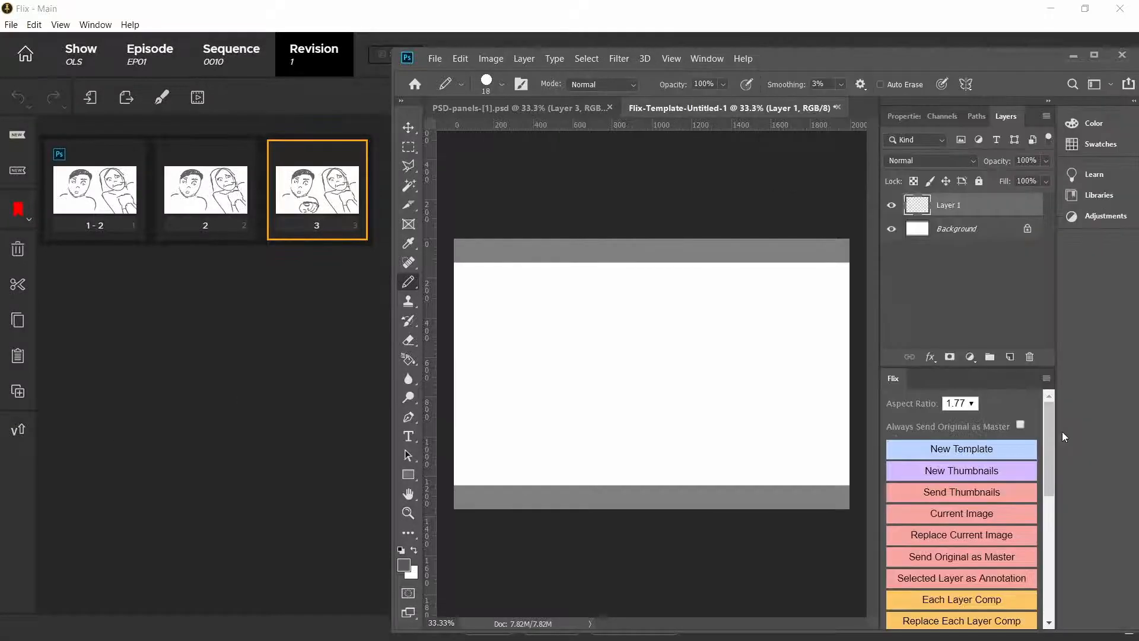
left_click(1010, 452)
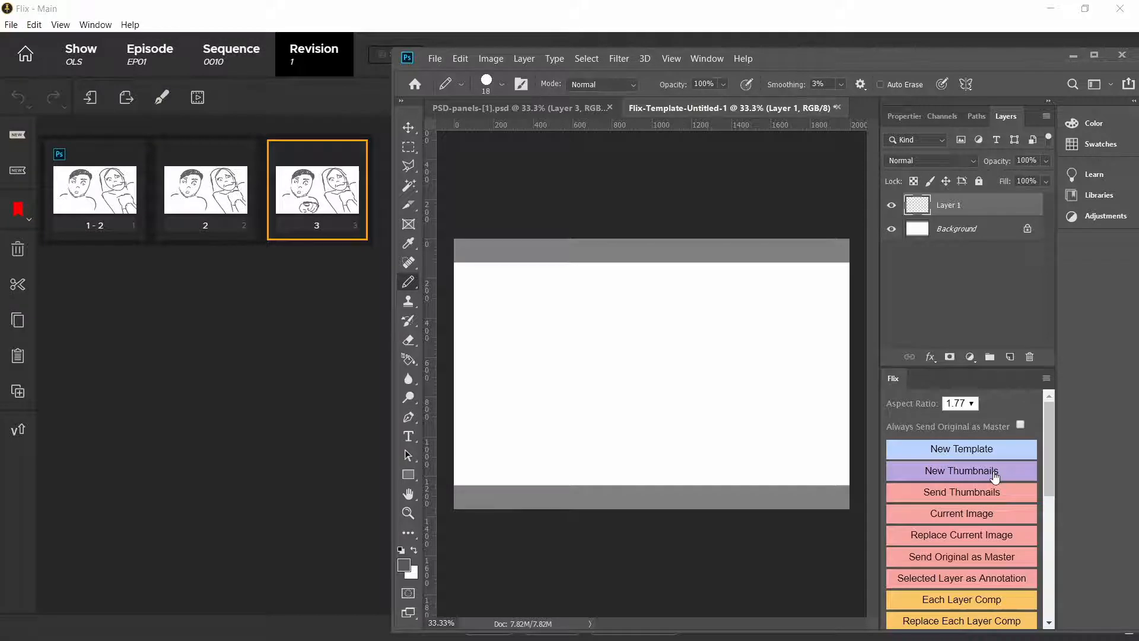
Create a new thumbnails sheet and sketch a big-eyed, sharp-toothed creature's head in its first frame.
left_click(995, 475)
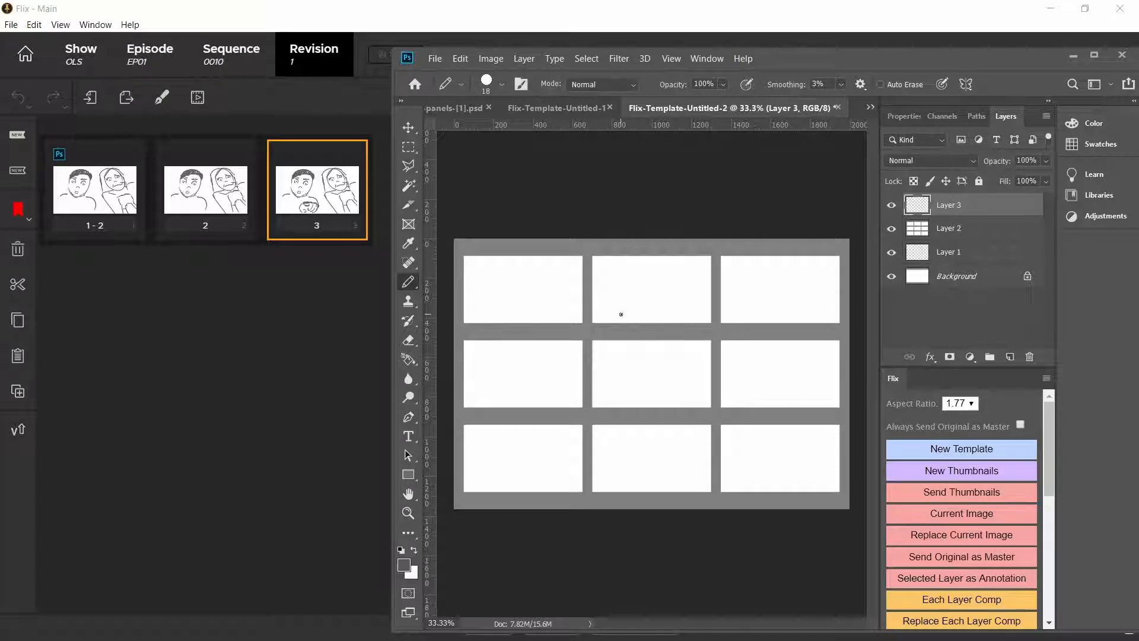
scroll(457, 253, "up", 11)
left_click_drag(605, 289, 611, 289)
left_click_drag(699, 344, 695, 346)
left_click(409, 147)
left_click_drag(572, 371, 736, 359)
left_click_drag(567, 319, 550, 366)
left_click_drag(553, 391, 687, 410)
left_click_drag(540, 431, 567, 408)
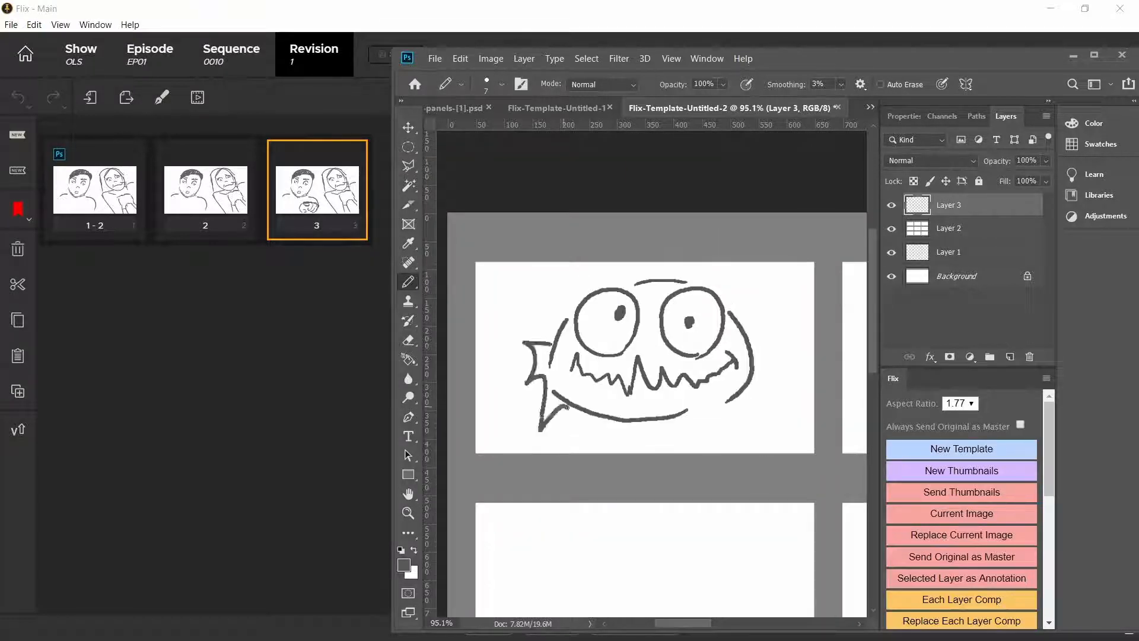
key("ctrl+z")
key("ctrl+z")
key("ctrl+z")
Lasso the creature's head and free-transform it into a smaller head in the second thumbnail frame.
left_click(408, 166)
left_click_drag(534, 267, 537, 270)
key("ctrl+t")
left_click_drag(617, 315, 658, 332)
key("Return")
Draw the creature's curling body and limbs and the rounded pot beneath it in the second thumbnail frame.
left_click(408, 282)
left_click_drag(576, 367, 541, 461)
left_click_drag(730, 378, 696, 389)
left_click_drag(631, 267, 706, 371)
mouse_move(808, 373)
left_mouse_down()
mouse_move(560, 377)
mouse_move(670, 353)
left_mouse_up()
left_click_drag(761, 345, 809, 372)
left_click_drag(676, 324, 770, 308)
left_click_drag(670, 326, 568, 302)
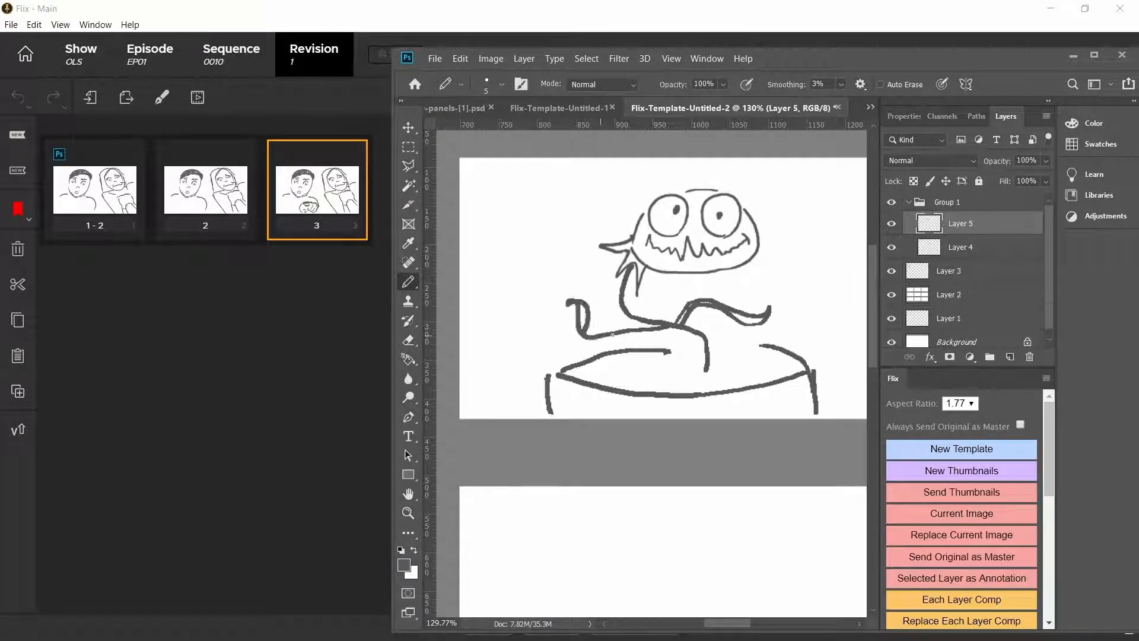
left_click_drag(730, 345, 687, 366)
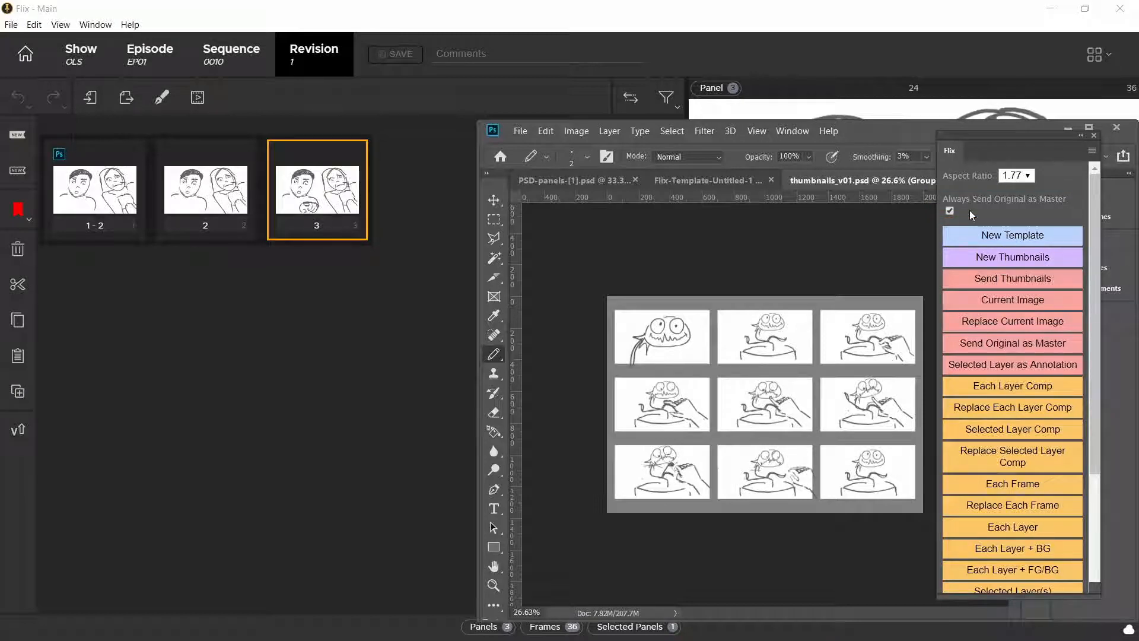
Send the thumbnails to Flix with the original as master, and open the master artwork of the creature close-up panel in Photoshop.
left_click(980, 278)
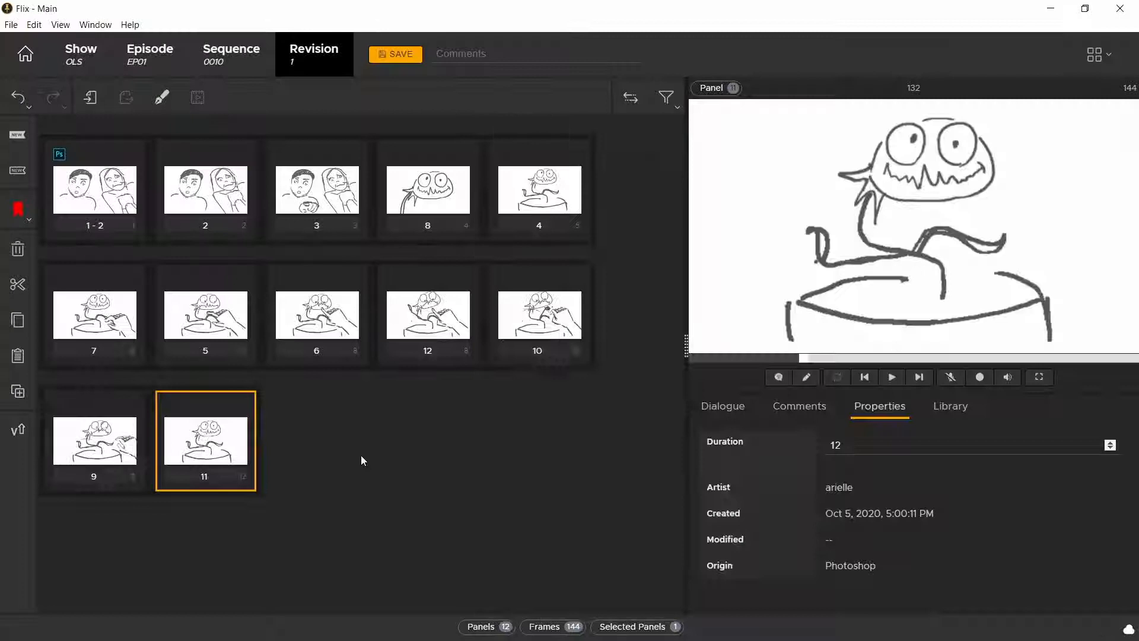
left_click(409, 219)
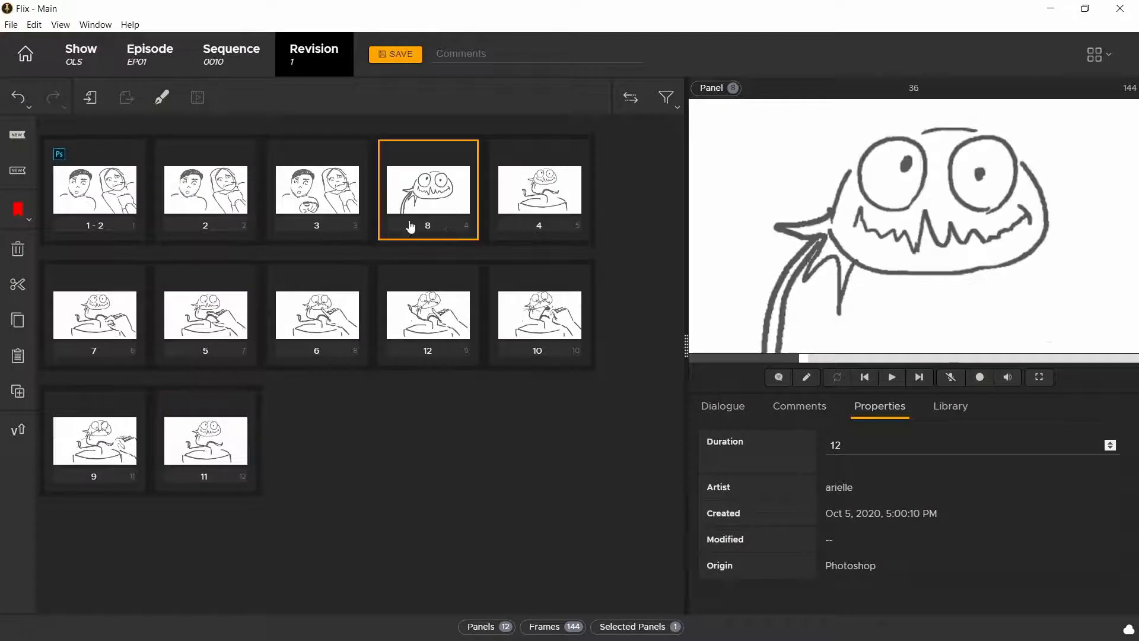
mouse_move(440, 231)
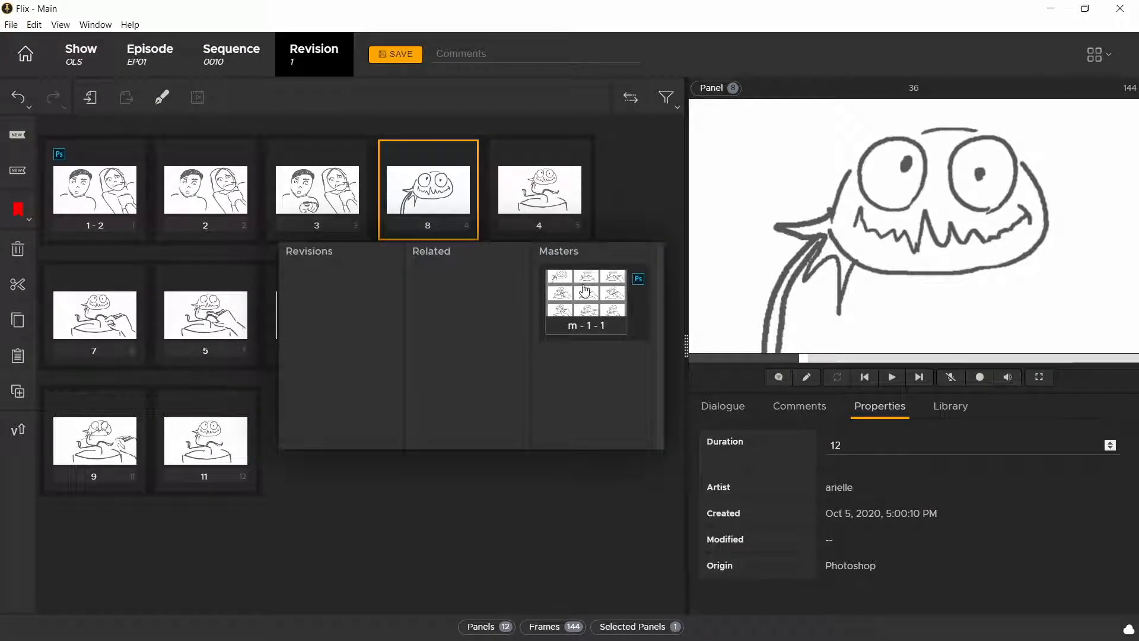
left_click(639, 281)
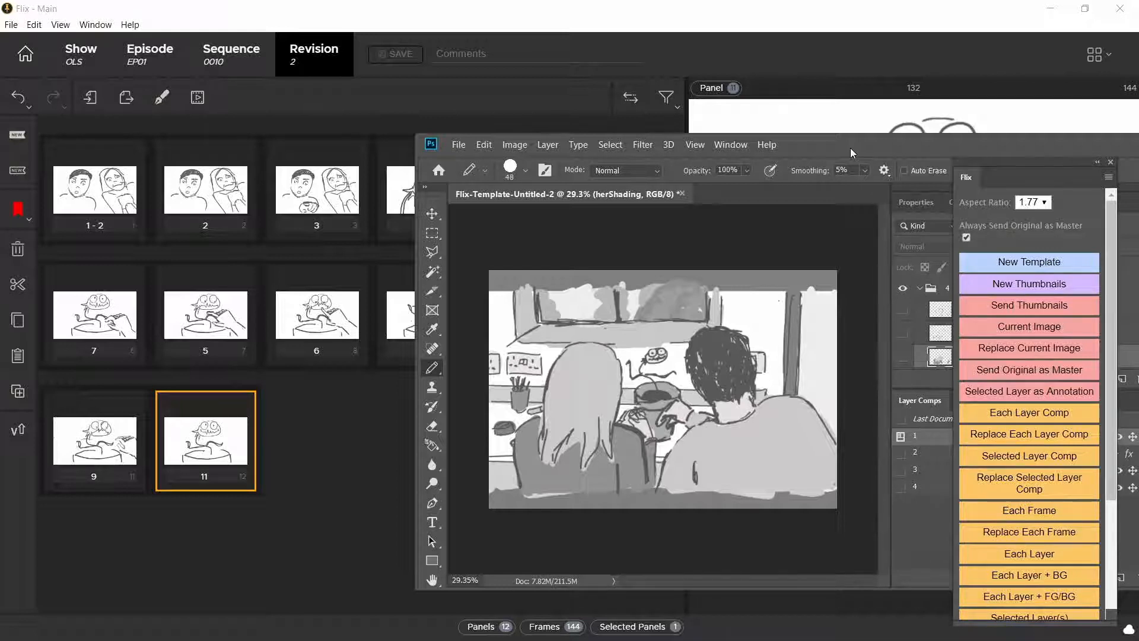
Preview layer comps 2, 3 and 4, return to comp 1, and send each layer comp to Flix as a panel.
left_click(901, 452)
left_click(901, 469)
left_click(901, 488)
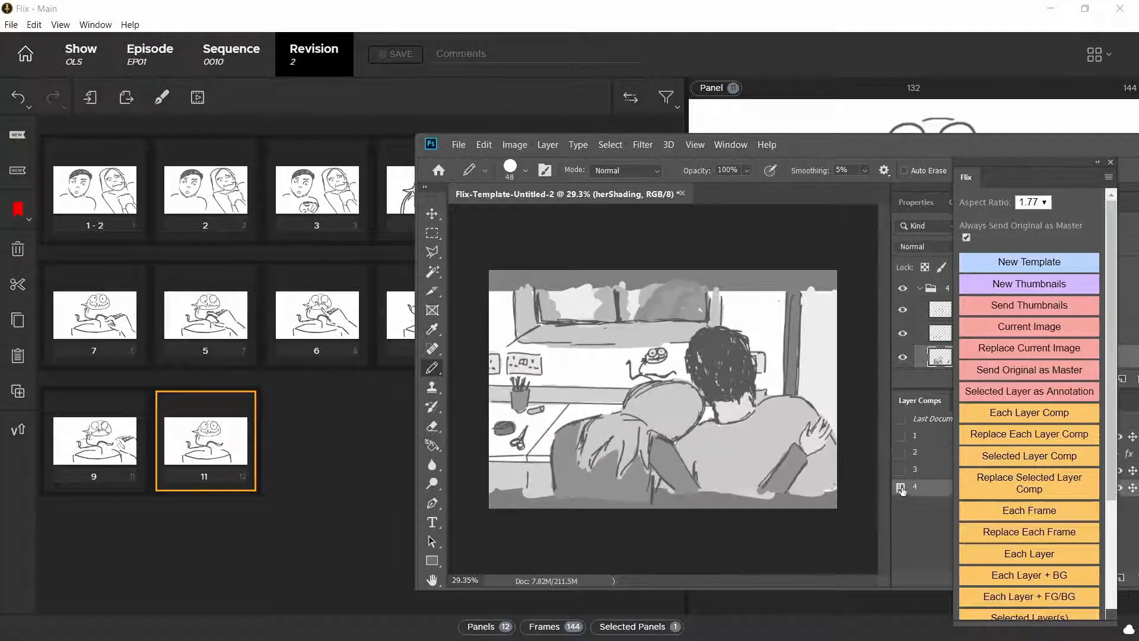
left_click(900, 436)
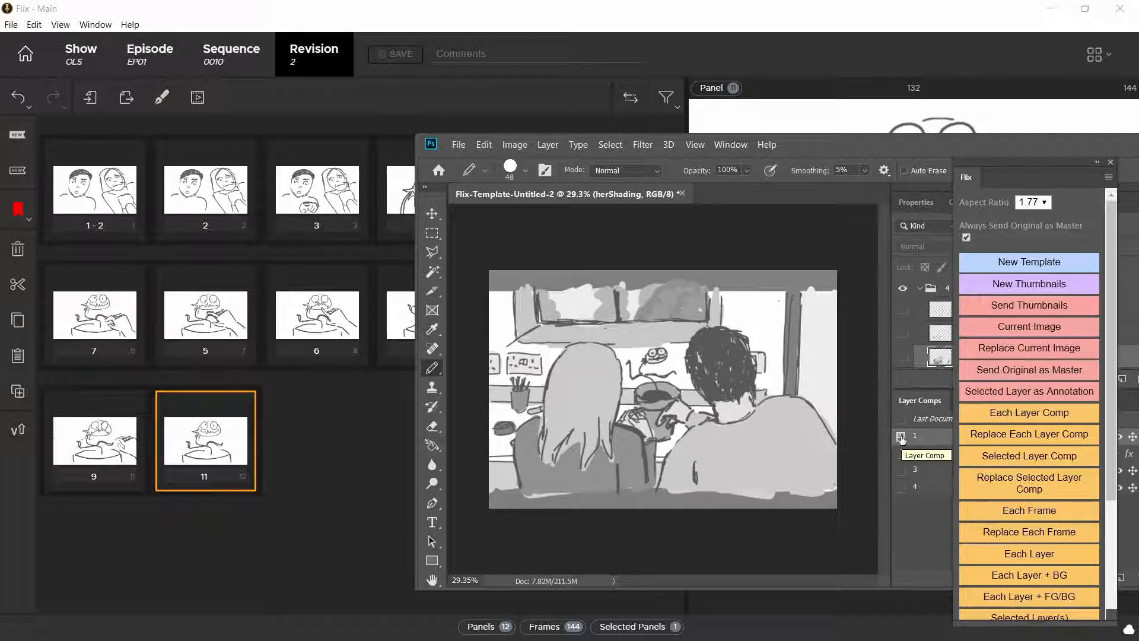
left_click(1009, 415)
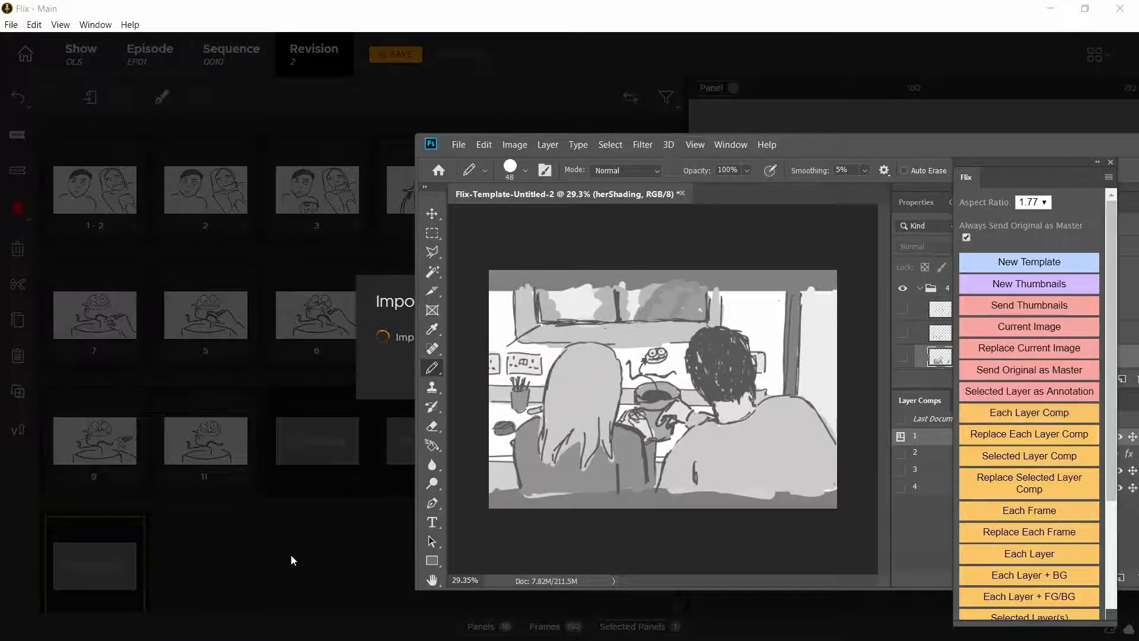
Switch to Flix and open the master artwork of panel 13, the couple seen from behind, in Photoshop.
left_click(292, 557)
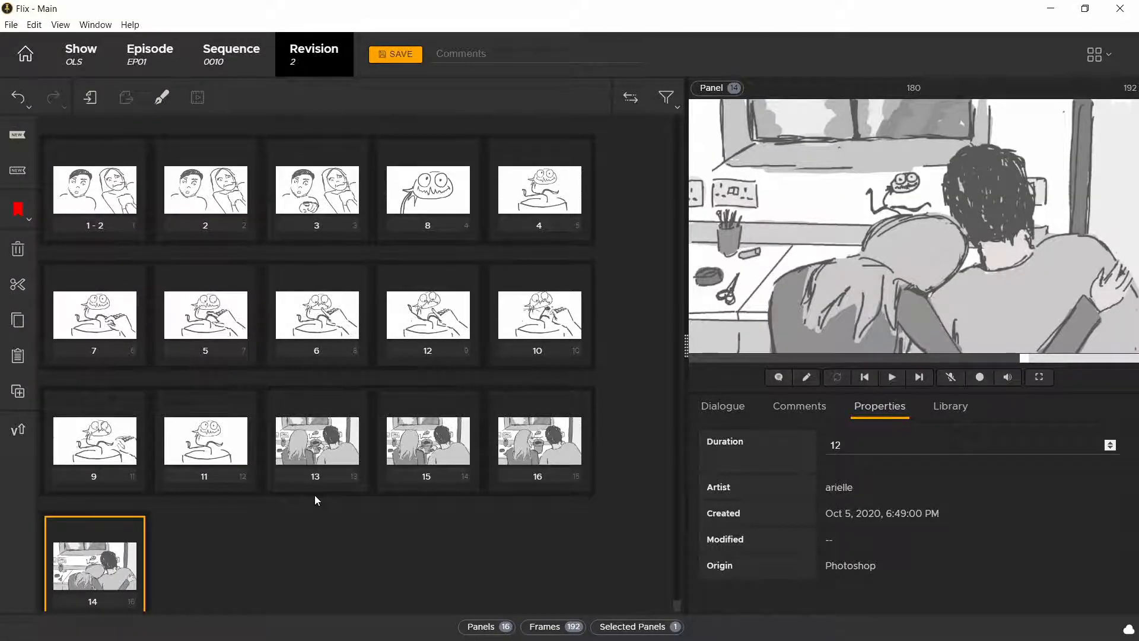
mouse_move(323, 487)
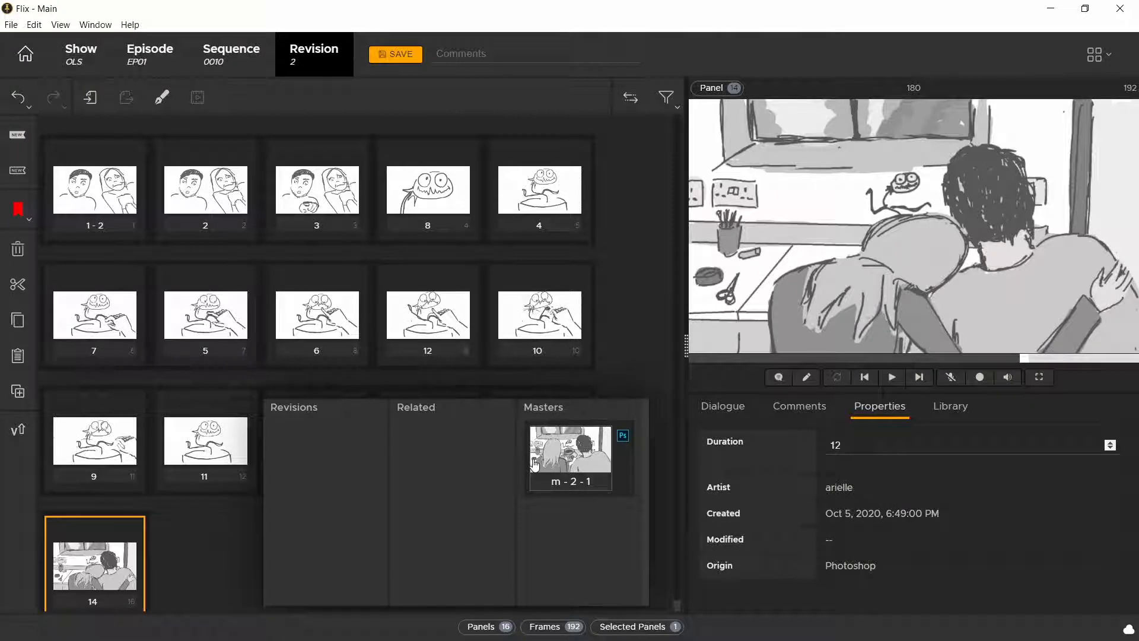
left_click(627, 437)
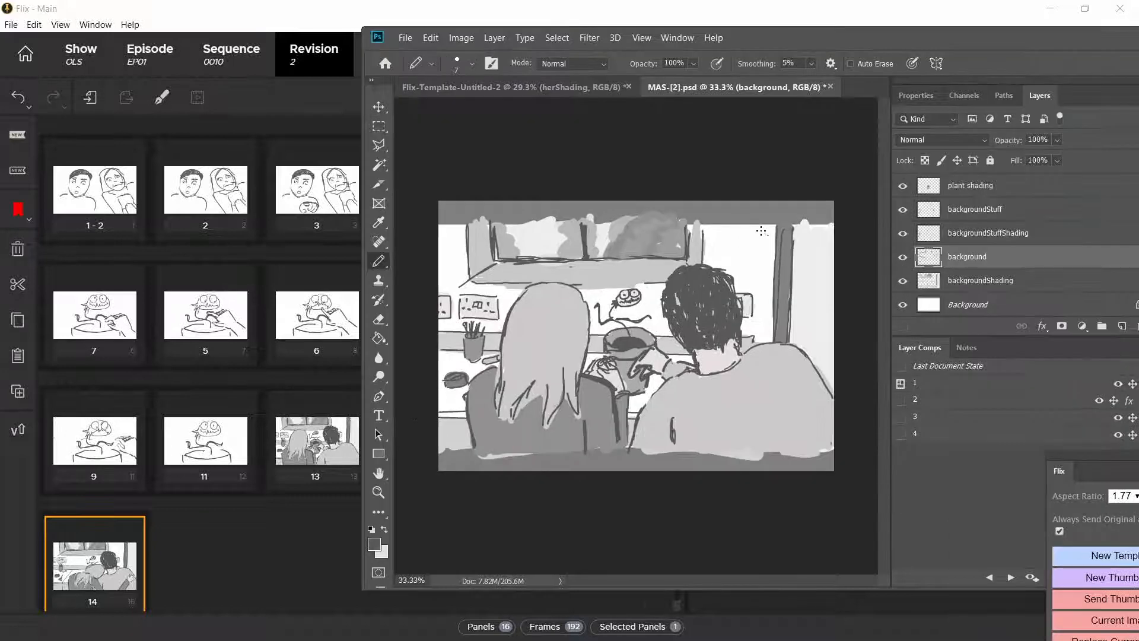
Draw a framed flower picture on the wall beside the window on the background layer, and shade its frame on the backgroundShading layer.
left_click_drag(762, 226, 762, 265)
mouse_move(718, 227)
left_mouse_down()
mouse_move(739, 262)
mouse_move(762, 264)
mouse_move(736, 262)
mouse_move(716, 225)
mouse_move(721, 260)
left_mouse_up()
left_click_drag(716, 224, 724, 254)
mouse_move(726, 253)
left_mouse_down()
mouse_move(752, 230)
mouse_move(754, 255)
left_mouse_up()
left_click_drag(744, 238, 744, 242)
left_click_drag(743, 241, 739, 239)
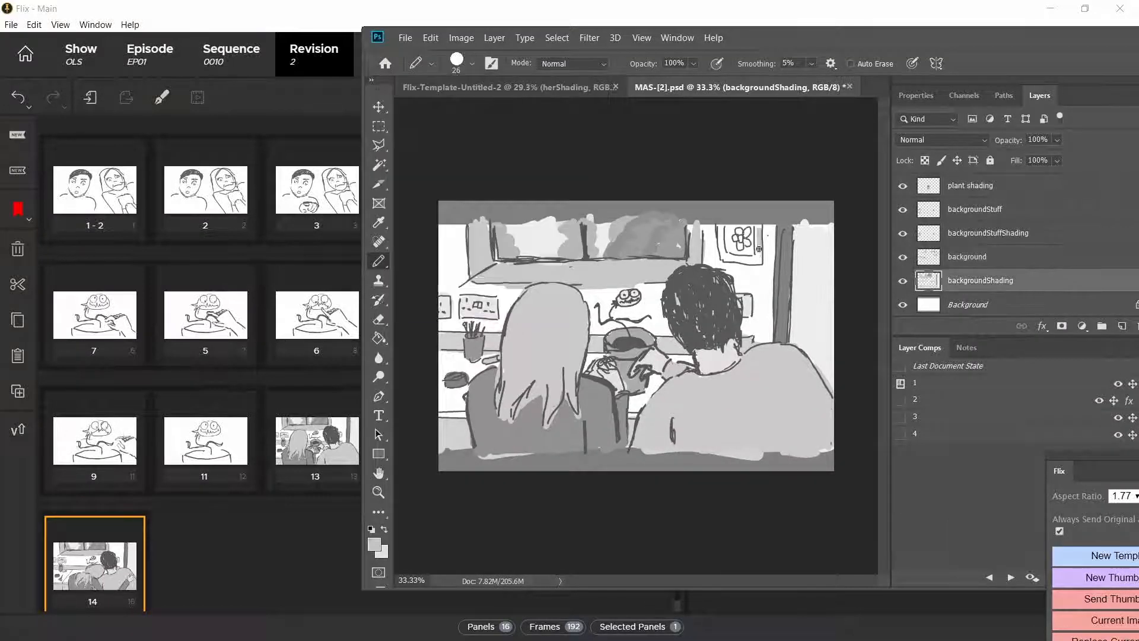
mouse_move(757, 226)
left_mouse_down()
mouse_move(730, 260)
mouse_move(722, 228)
left_mouse_up()
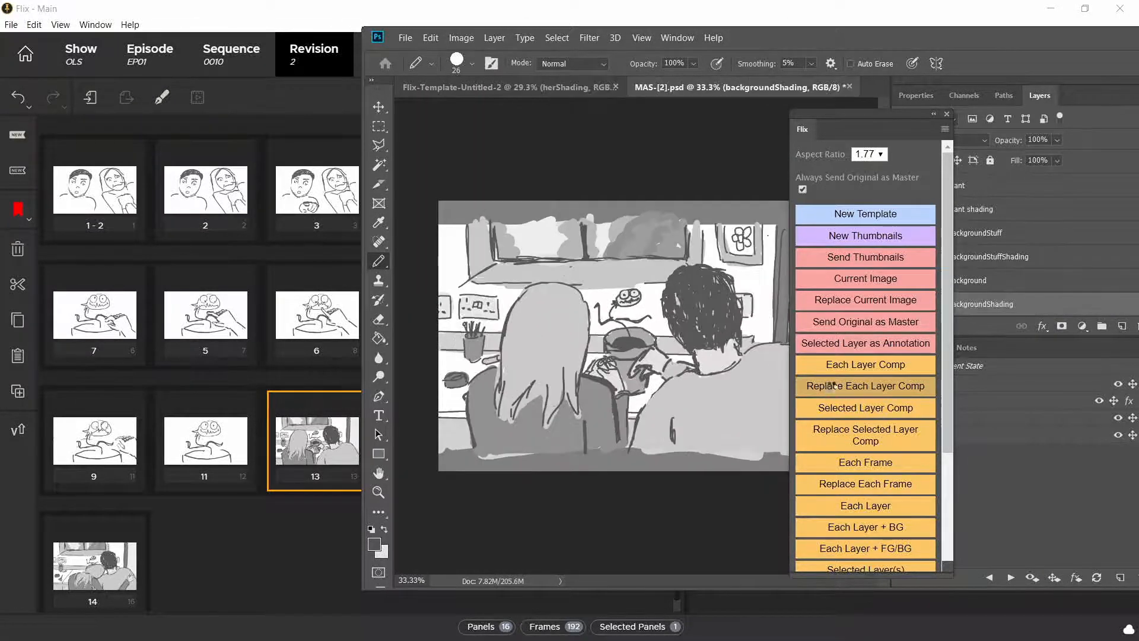
Replace each layer comp panel in Flix with the edited artwork, and check panel 13's revisions and masters.
left_click(101, 573)
mouse_move(341, 472)
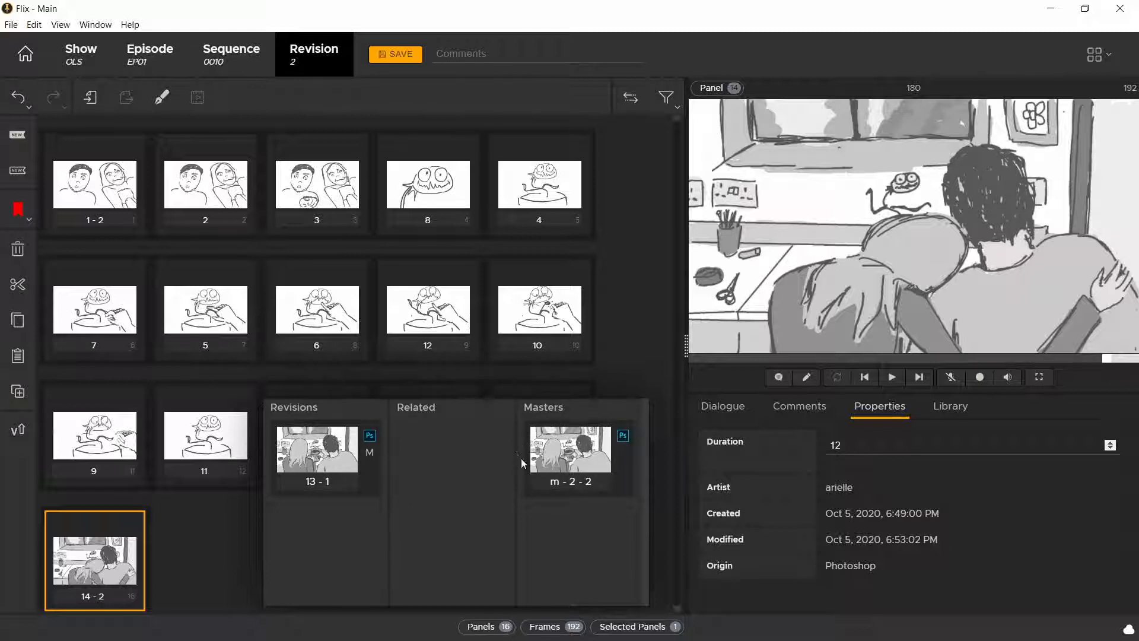
left_click(223, 524)
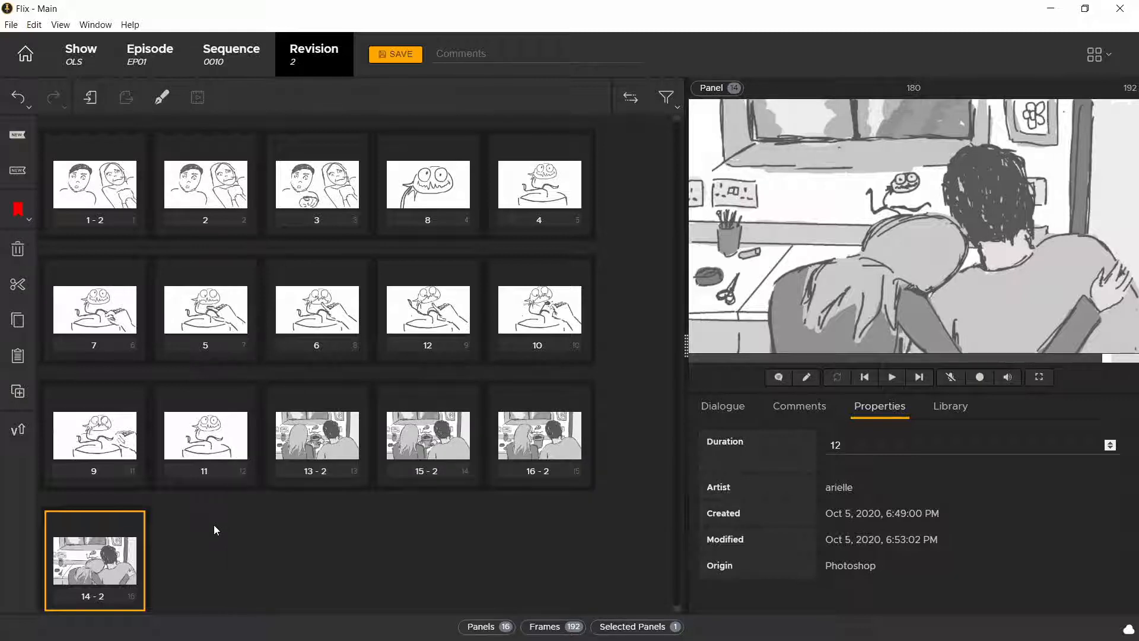
left_click(338, 427)
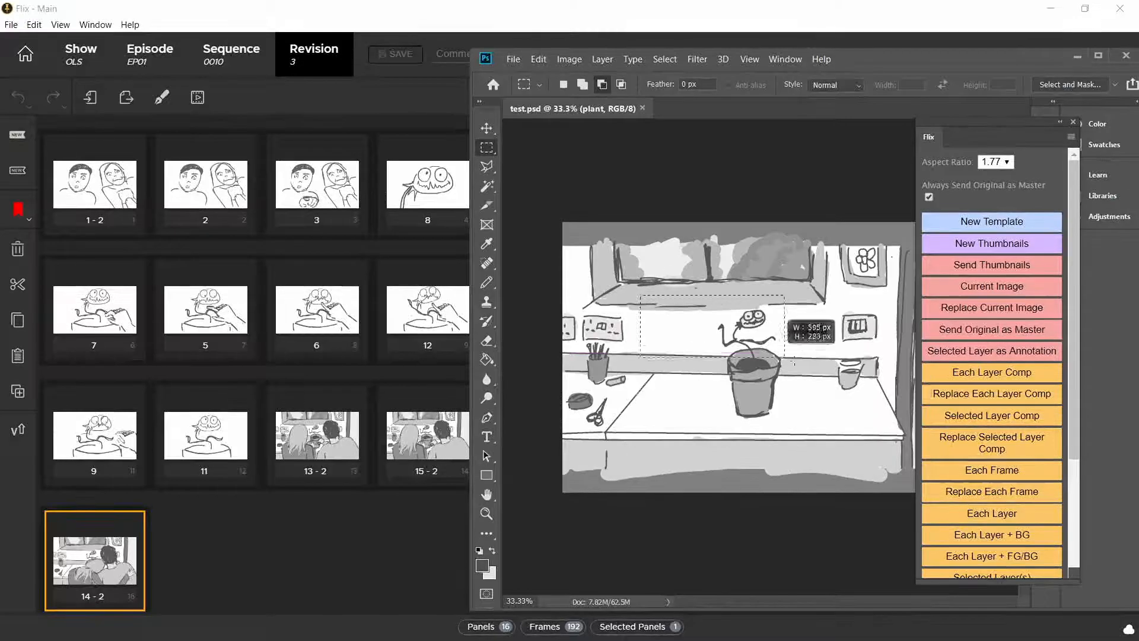
Marquee-select the area around the potted plant in test.psd and send it to Flix as a cropped current image.
left_click_drag(640, 295, 881, 433)
scroll(1036, 462, "down", 3)
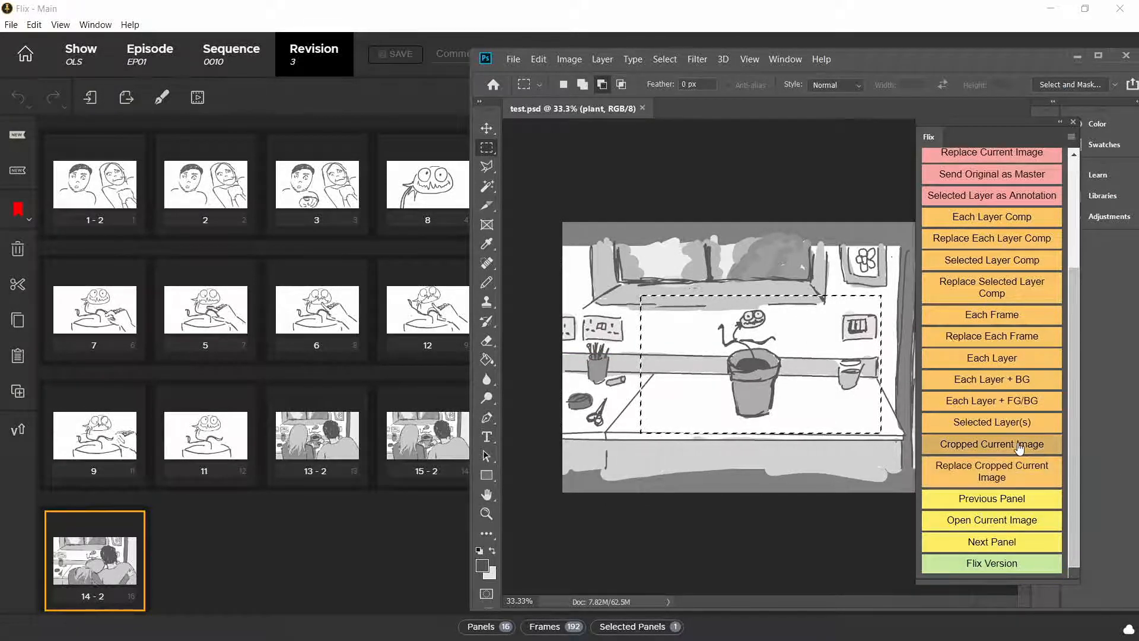
left_click(1019, 447)
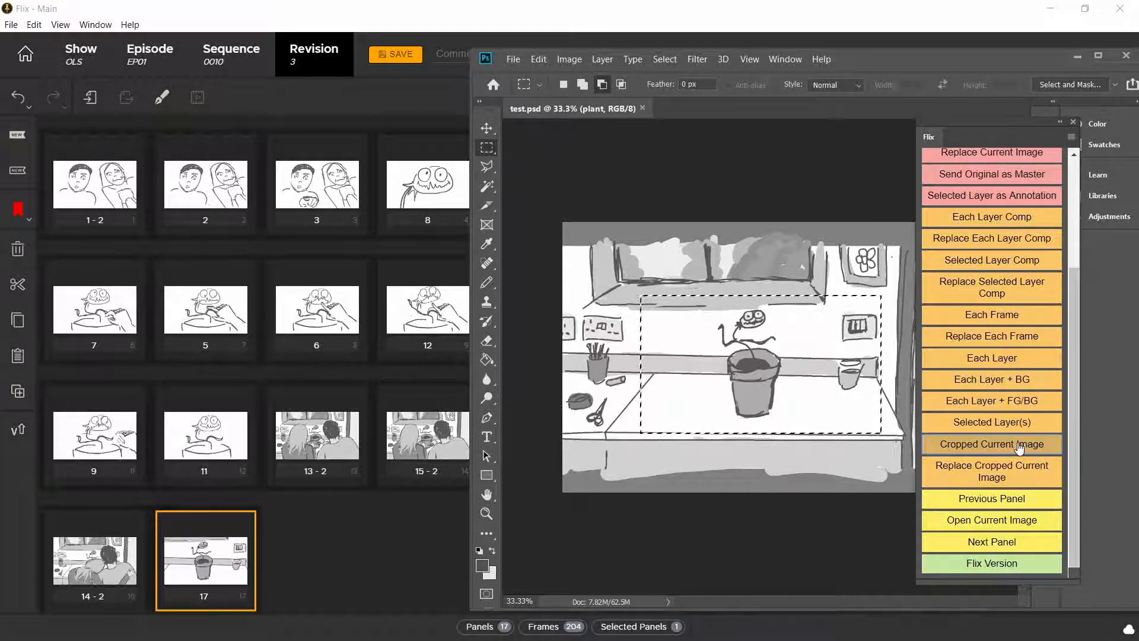
Open the master artwork of cropped panel 17 in Photoshop and move the Flix extension panel clear of the layer list.
left_click(218, 587)
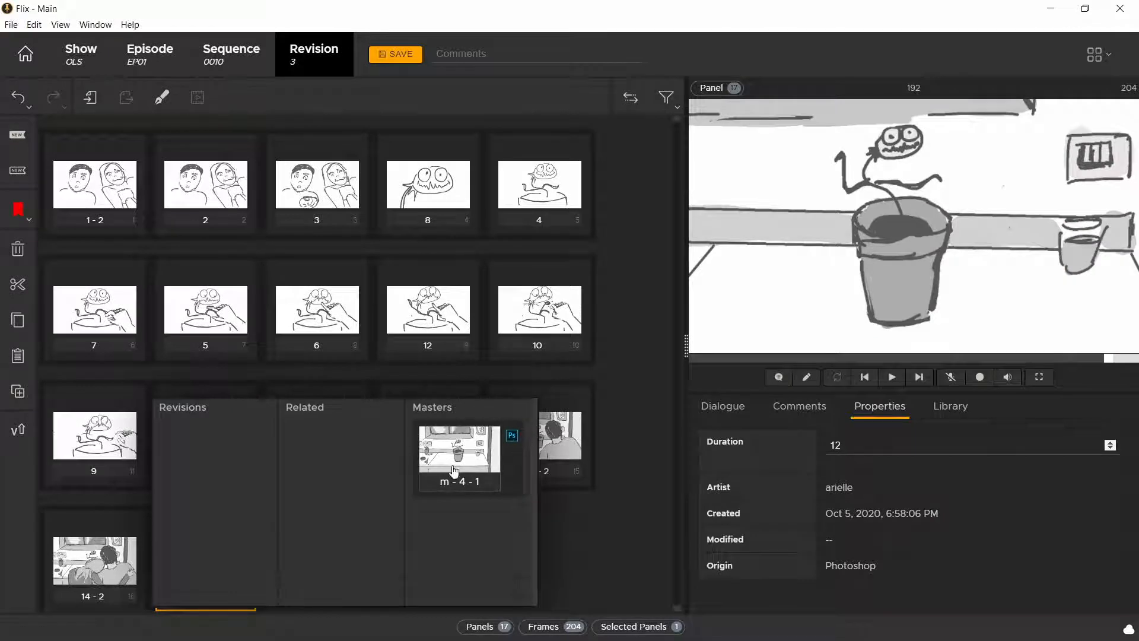
double_click(475, 473)
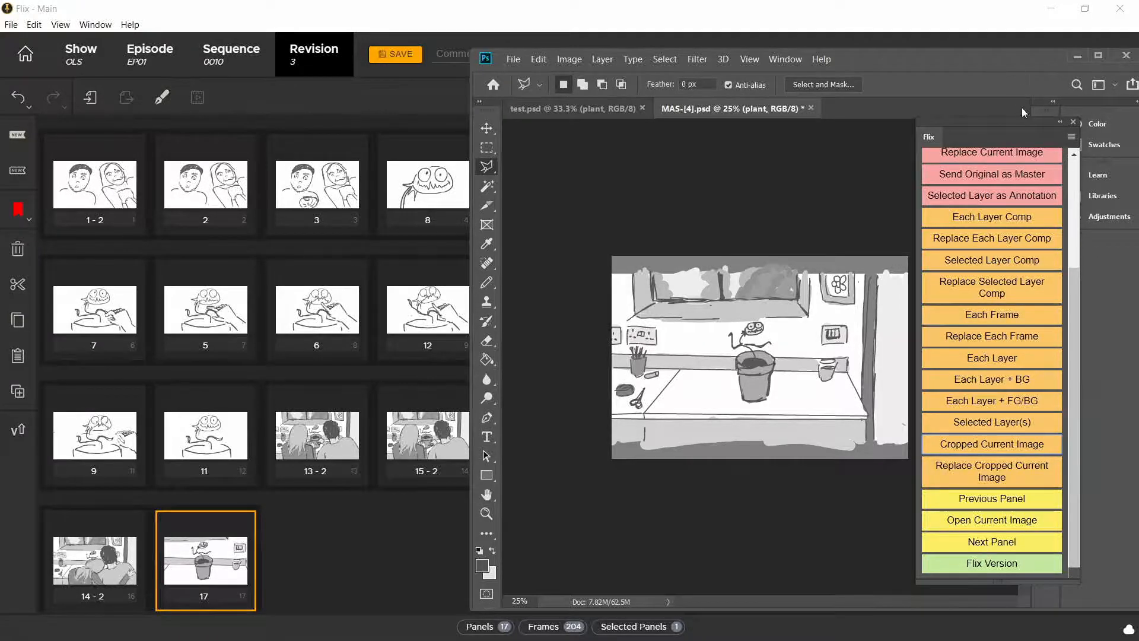
left_click_drag(1024, 137, 363, 182)
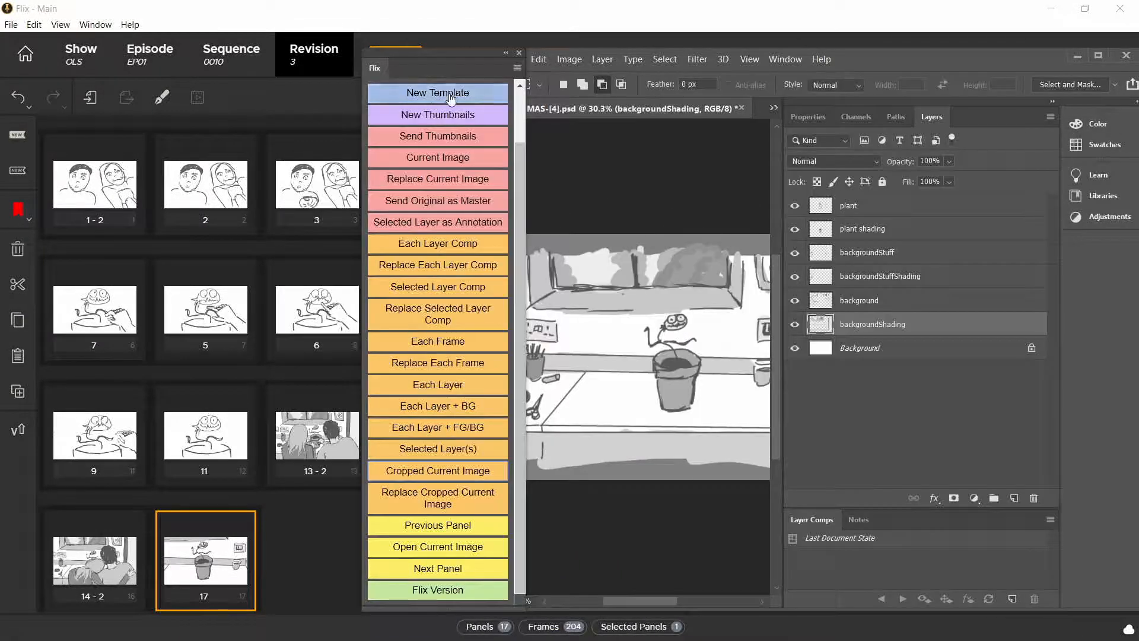
left_click_drag(445, 66, 340, 68)
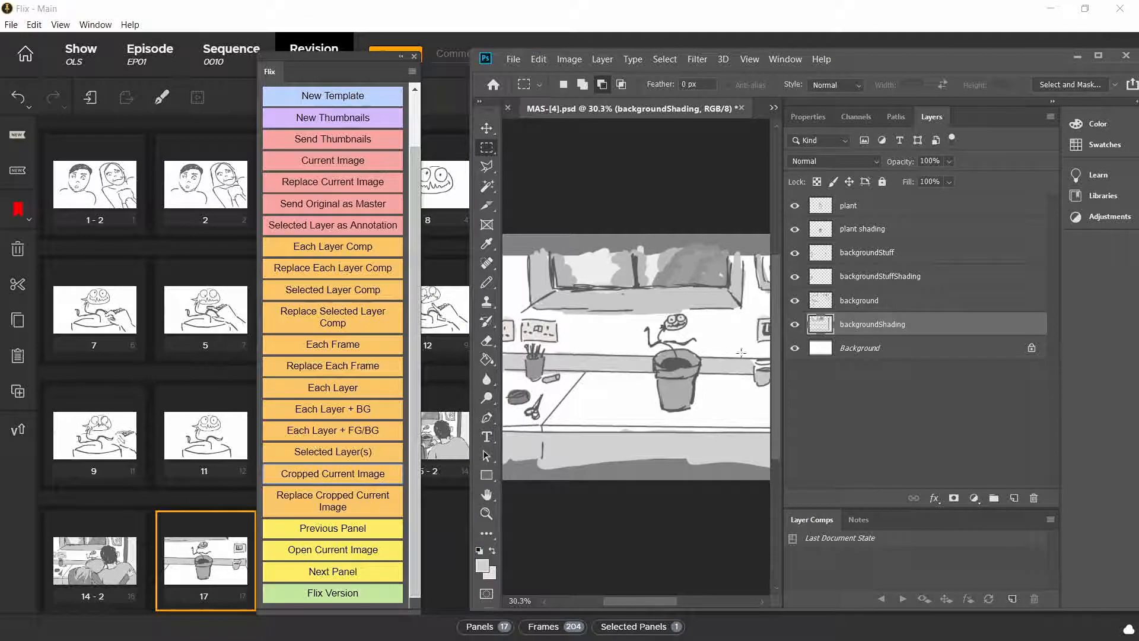
Move the plant and plant shading layers together sideways along the counter to the cup, and deselect the layers.
scroll(669, 337, "down", 3)
scroll(669, 337, "up", 3)
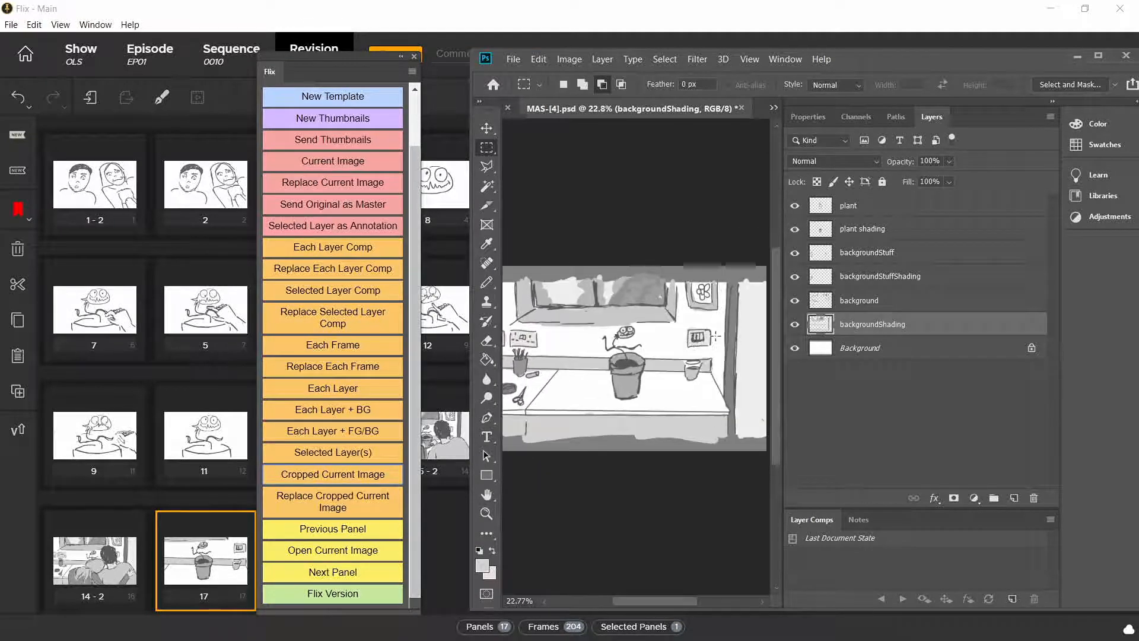
left_click(854, 215)
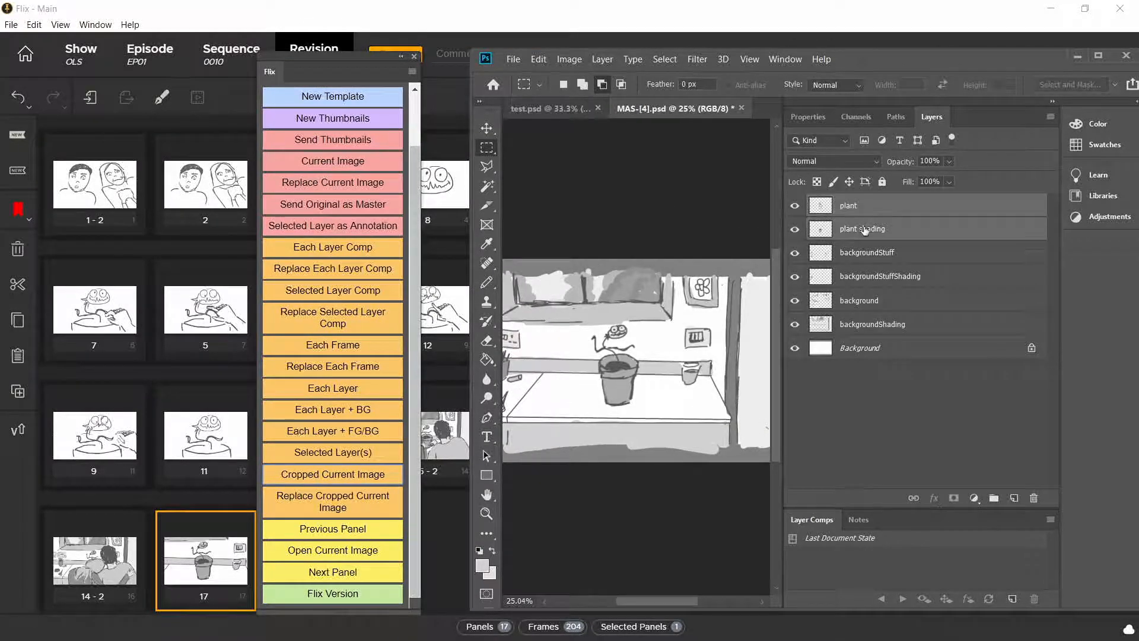
left_click(864, 230, "shift")
left_click(492, 133)
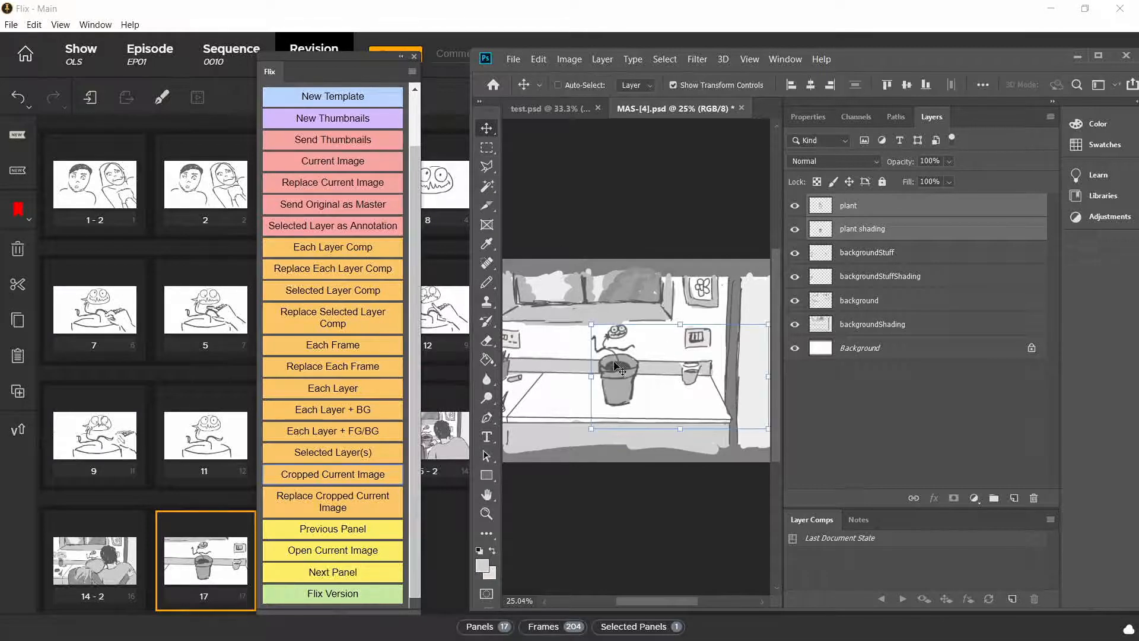
left_click_drag(621, 367, 670, 367)
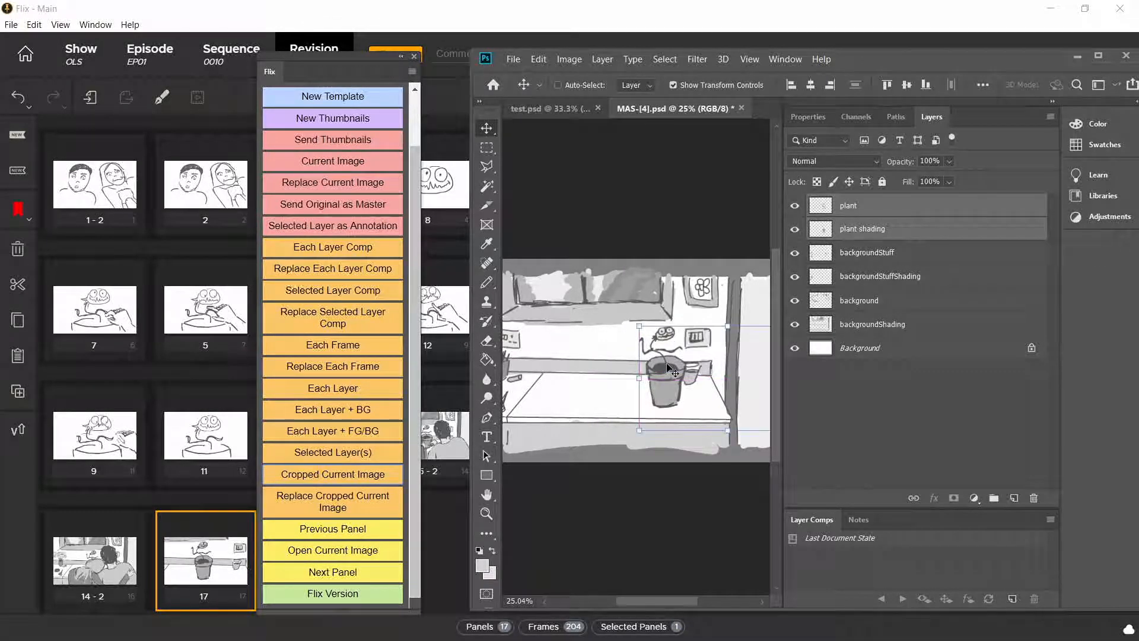
left_click(938, 407)
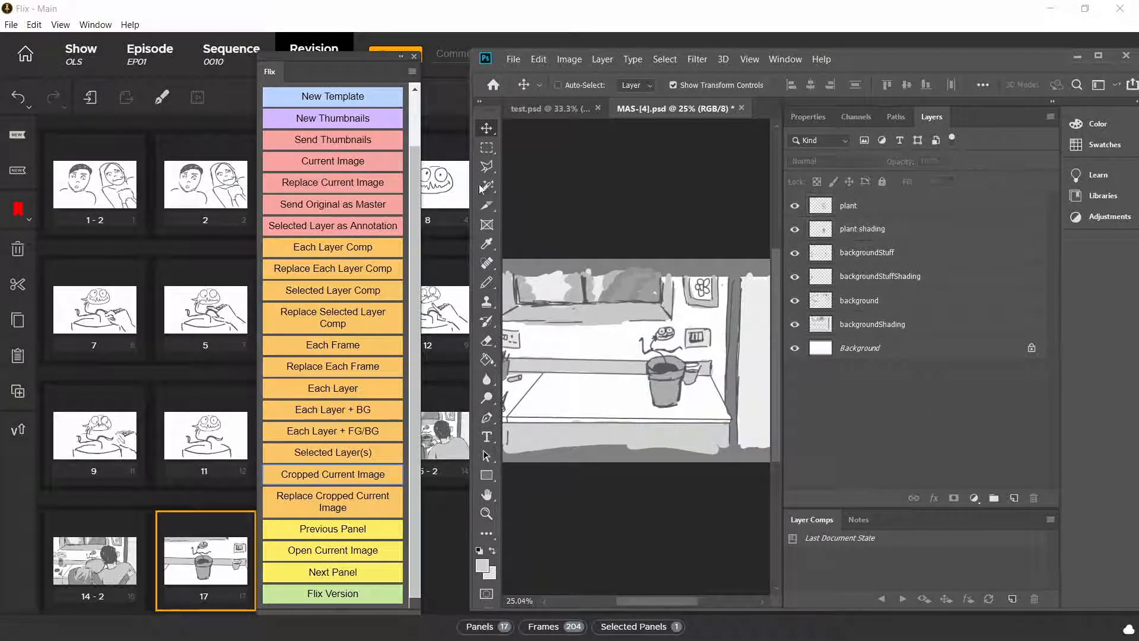
Marquee-select the area around the moved plant, replace panel 17 with the cropped current image, and view the panel in Flix.
left_click(487, 148)
left_click_drag(578, 315, 738, 416)
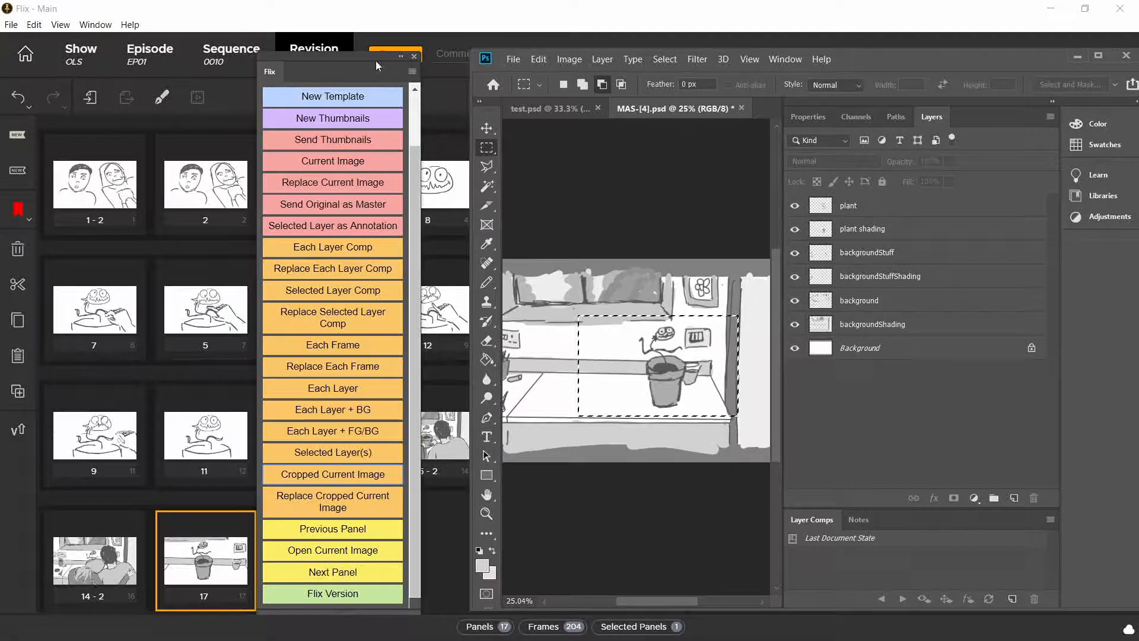
left_click_drag(360, 70, 963, 80)
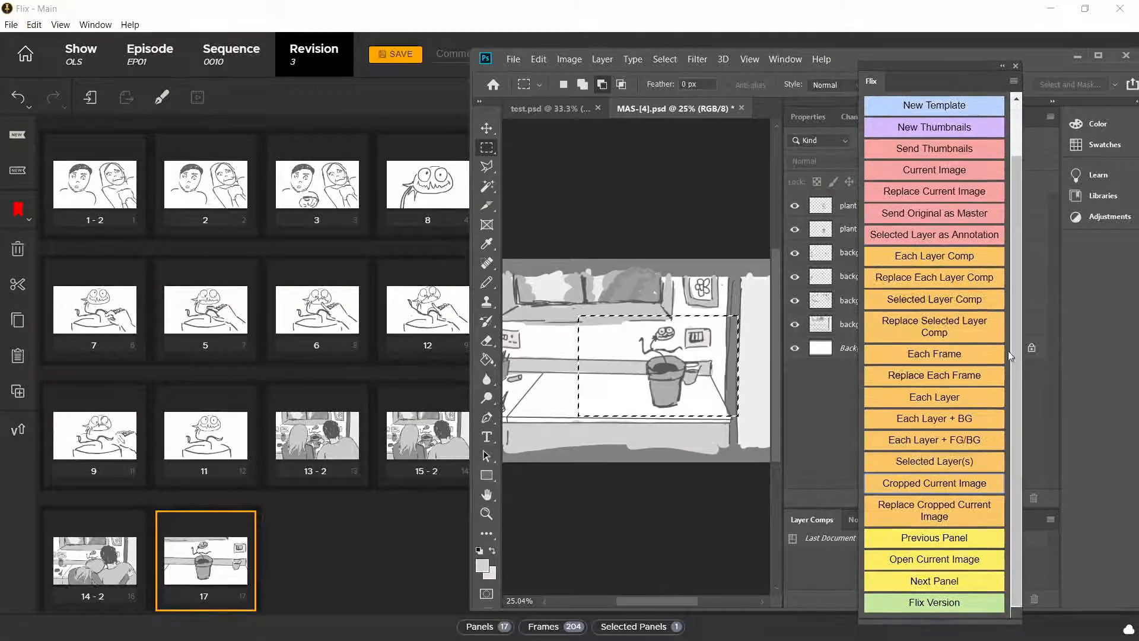
left_click(960, 514)
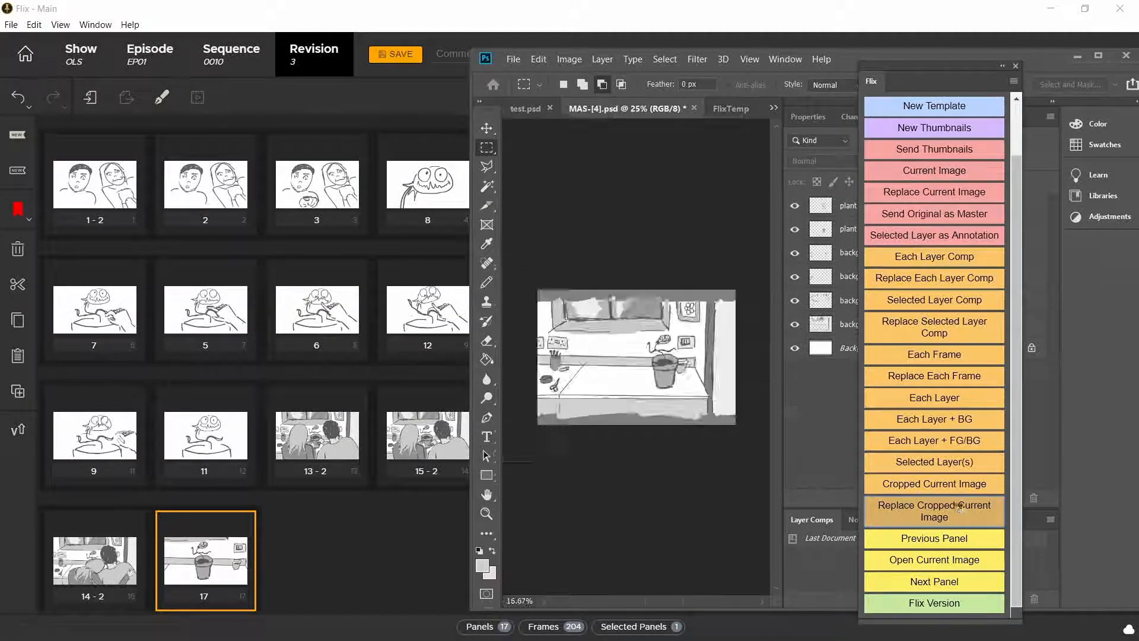
left_click(289, 571)
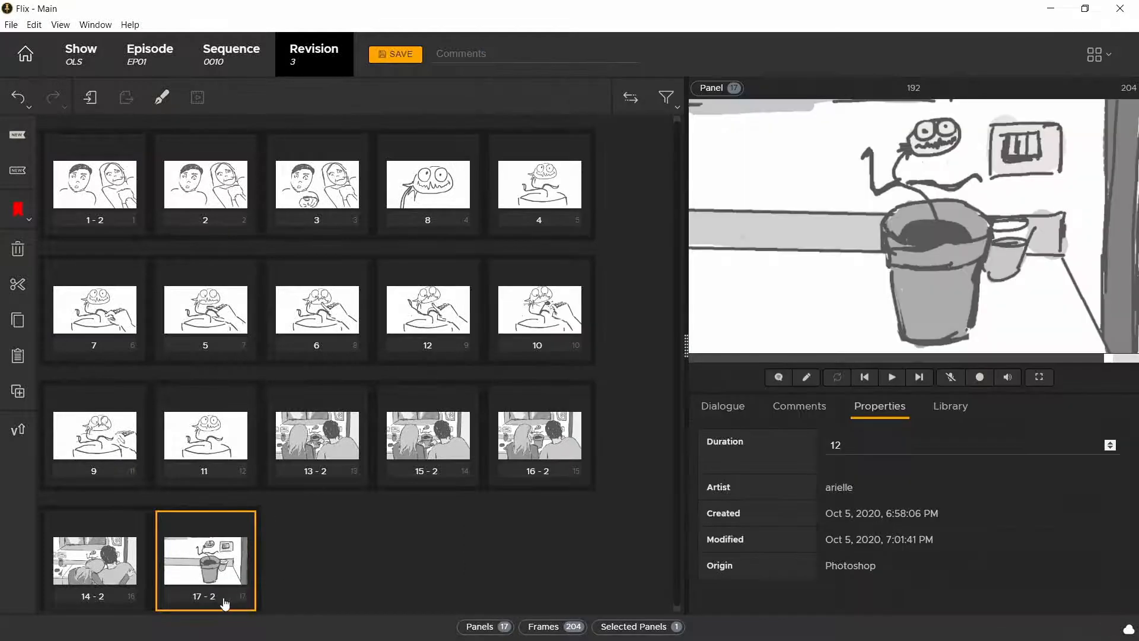
left_click(223, 600)
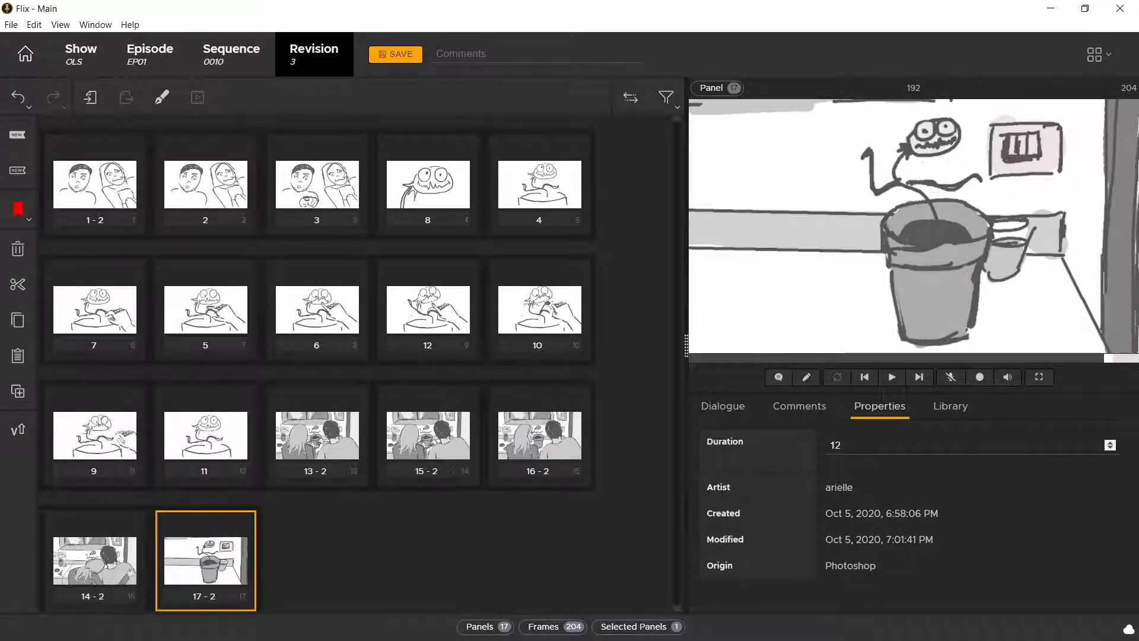